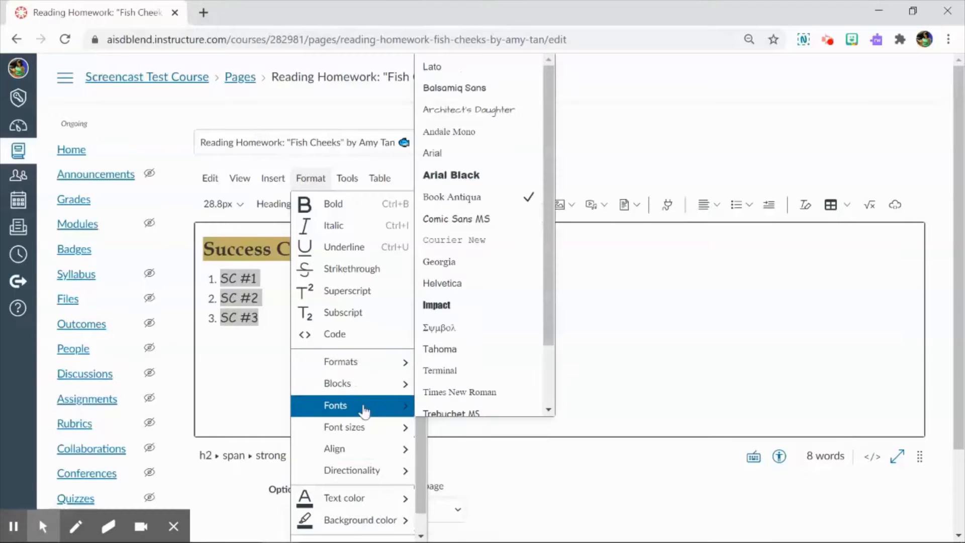
Examine the font choices and heading levels available for formatting the page's "Success Criteria" text.
{"action": "mouse_move", "coordinate": [365, 427]}
{"action": "left_click", "coordinate": [590, 336]}
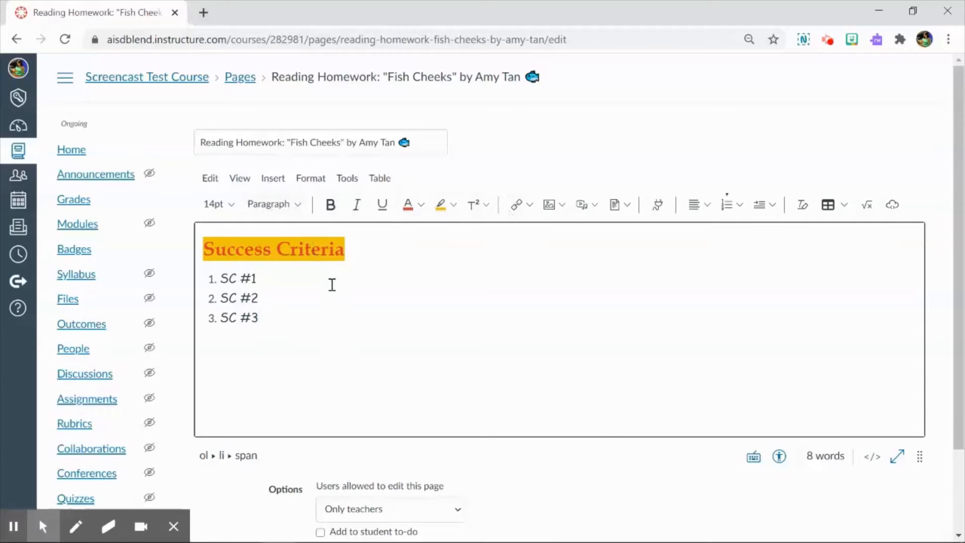
{"action": "left_click", "coordinate": [311, 181]}
{"action": "mouse_move", "coordinate": [357, 372]}
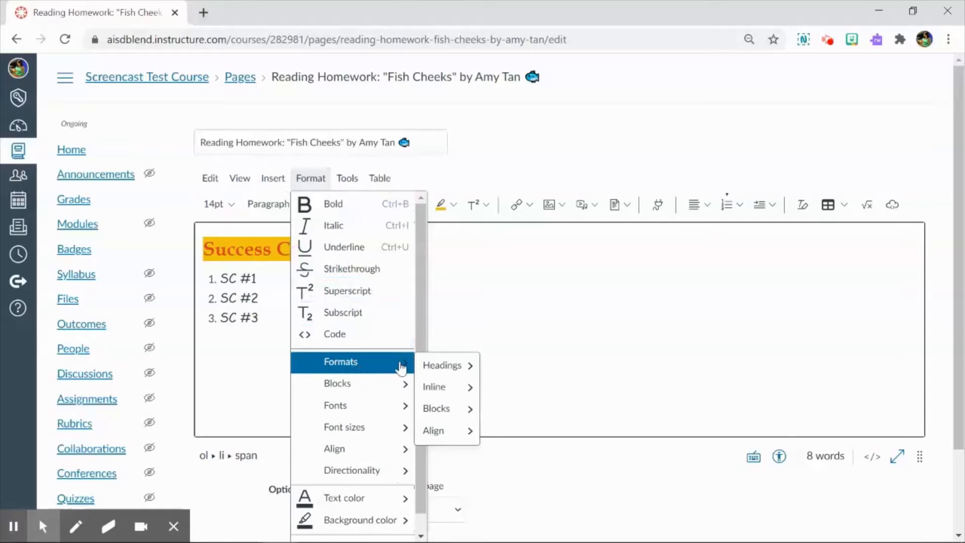
{"action": "mouse_move", "coordinate": [440, 372]}
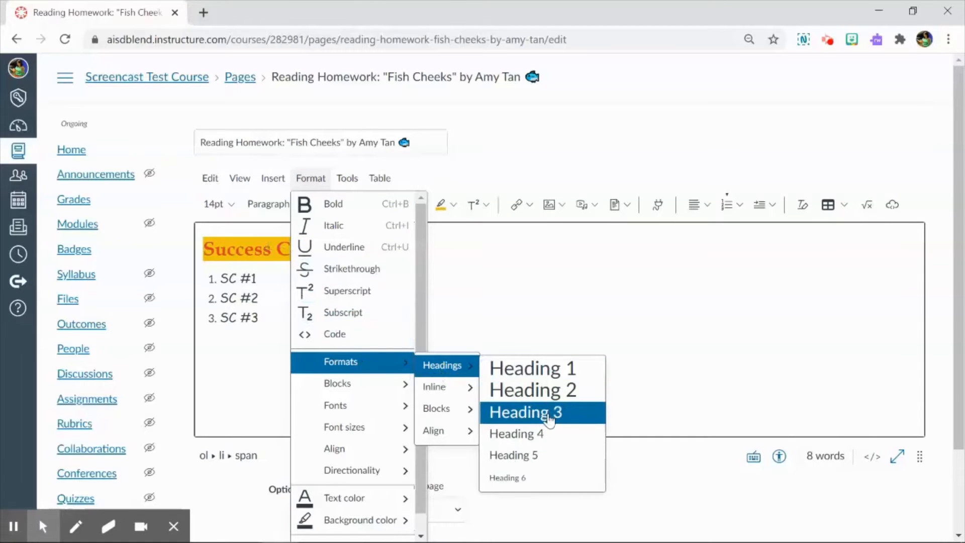
{"action": "left_click", "coordinate": [539, 281]}
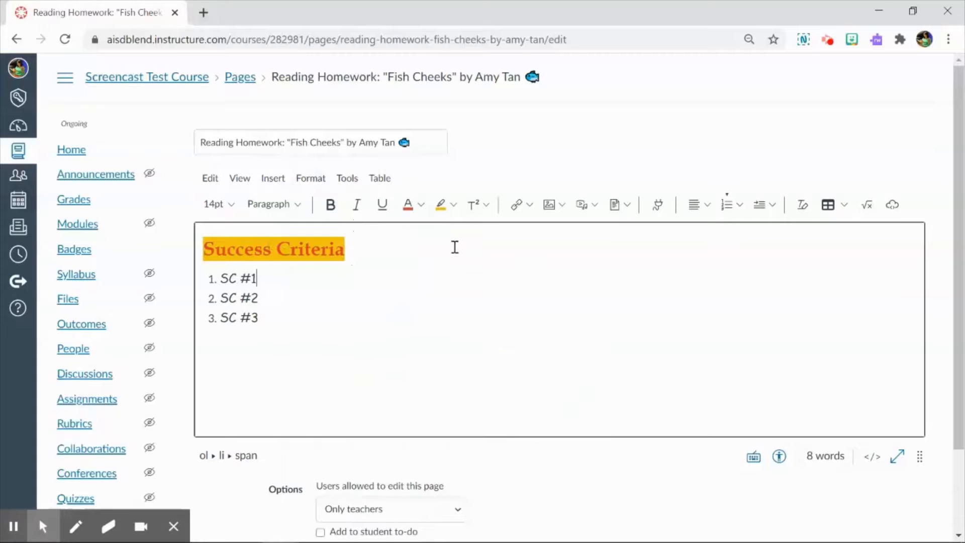
{"action": "triple_click", "coordinate": [365, 248]}
{"action": "left_click", "coordinate": [283, 204]}
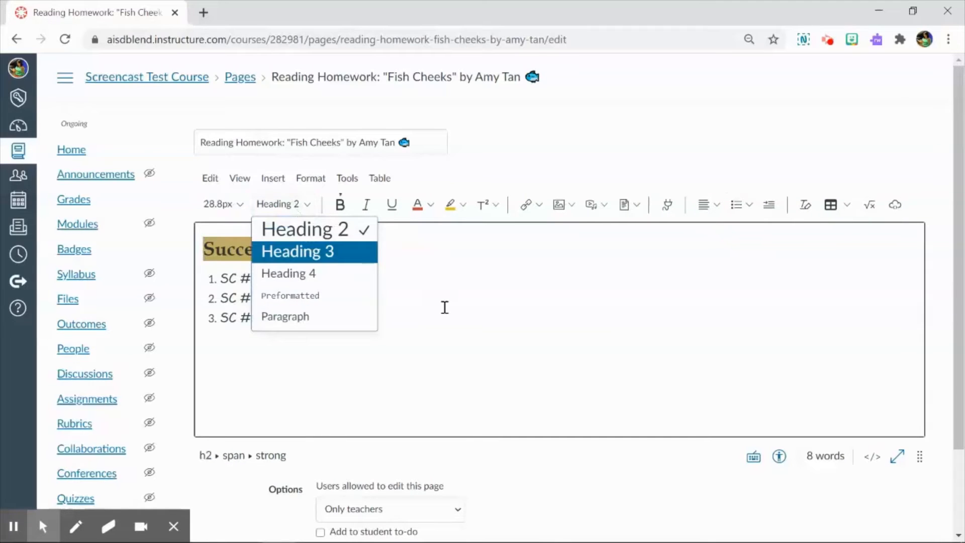
{"action": "left_click", "coordinate": [444, 307]}
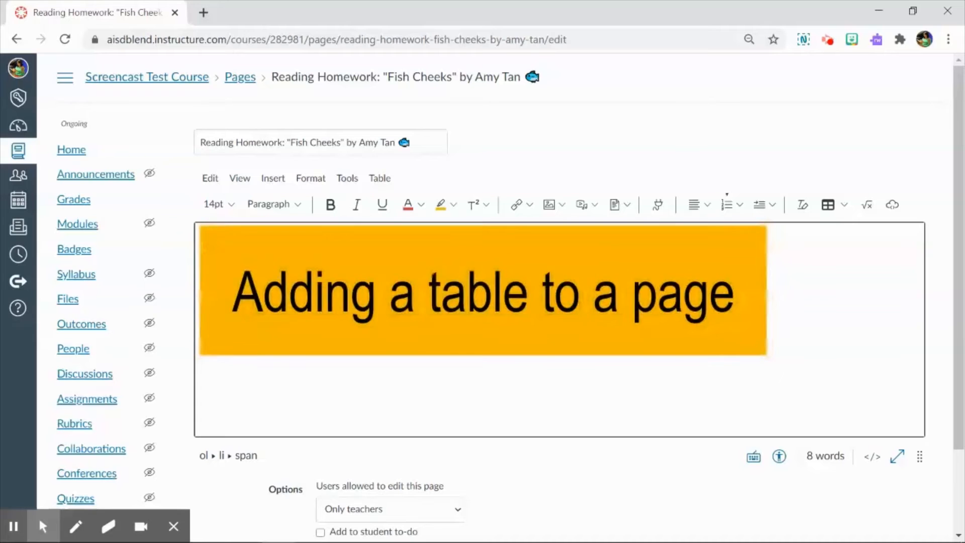
Insert a 3x3 table on a new line below the numbered success criteria list.
{"action": "key", "text": "Return"}
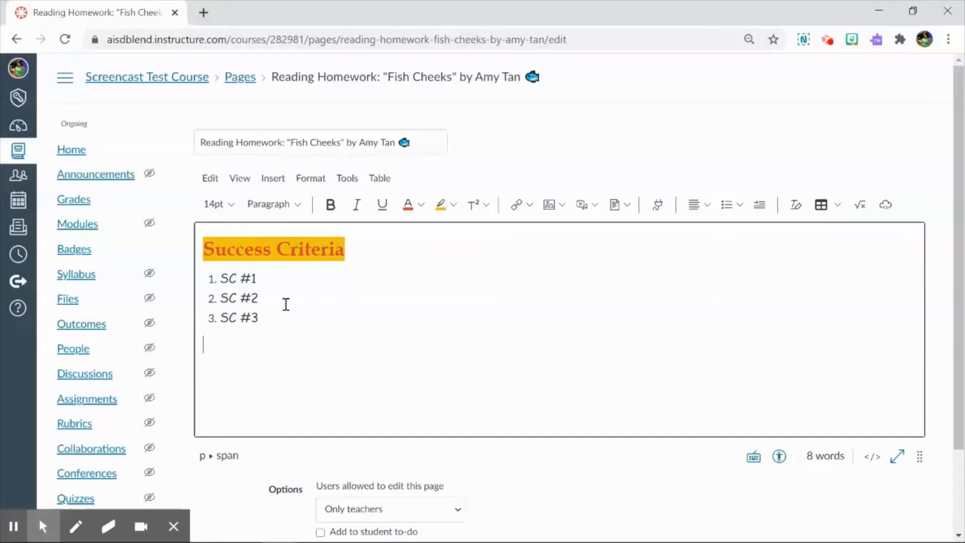
{"action": "left_click", "coordinate": [41, 523]}
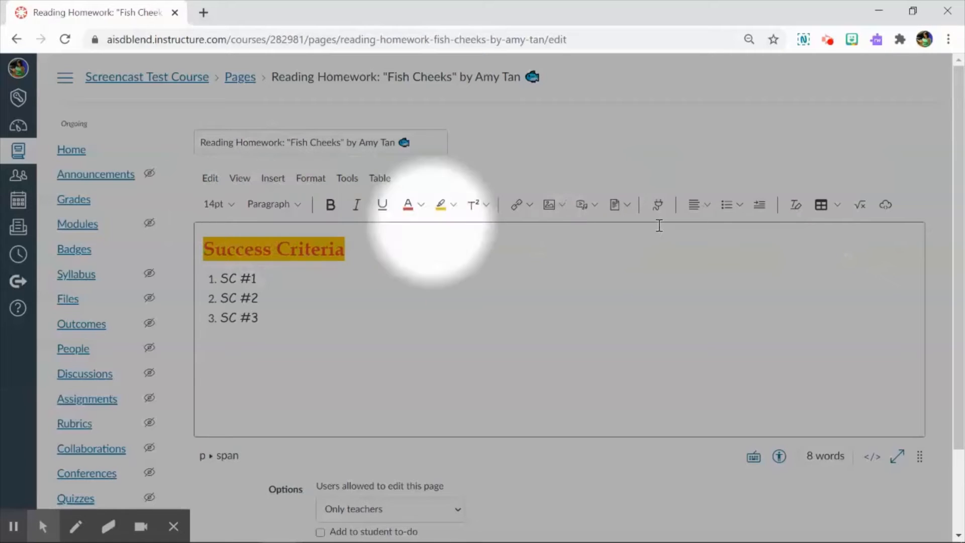
{"action": "left_click", "coordinate": [837, 206]}
{"action": "mouse_move", "coordinate": [834, 229]}
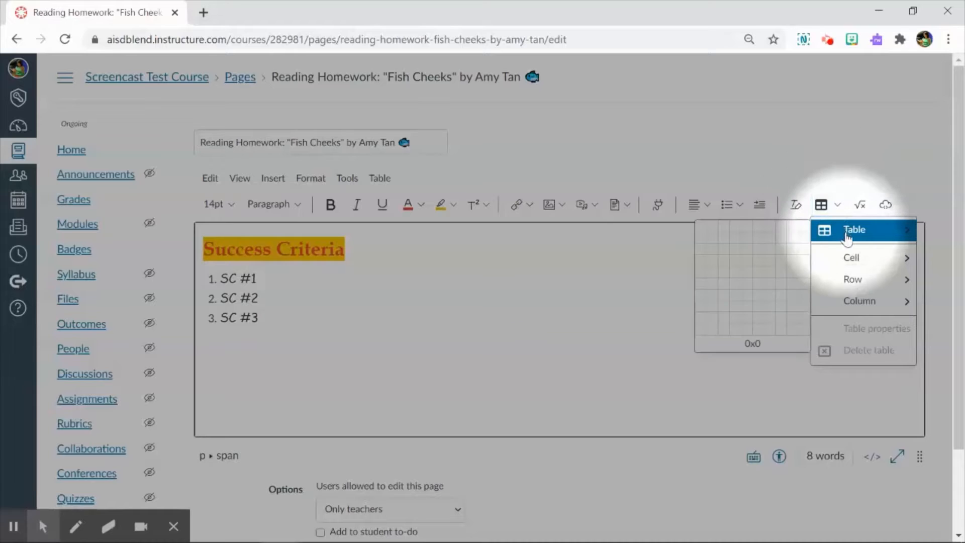
{"action": "left_click", "coordinate": [729, 254]}
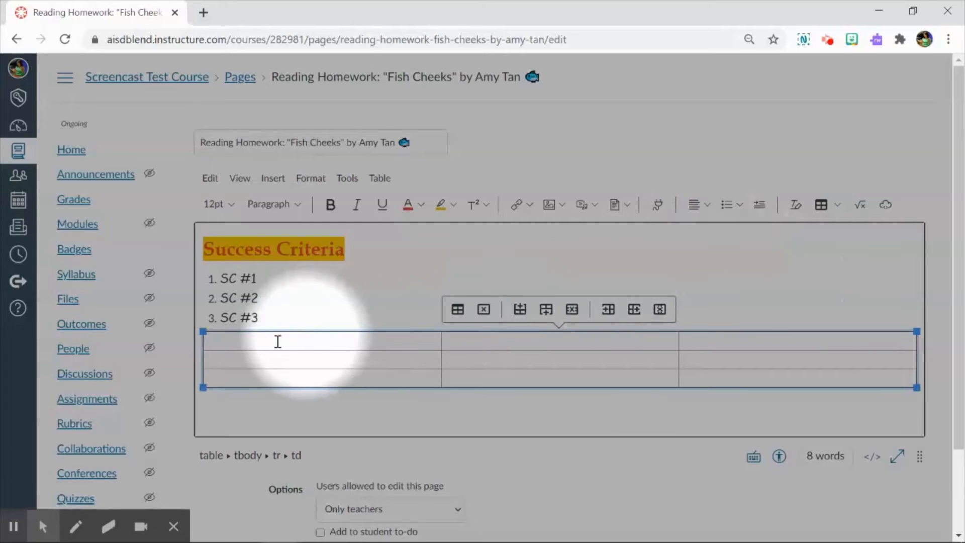
{"action": "left_click_drag", "start_coordinate": [276, 341], "coordinate": [710, 340]}
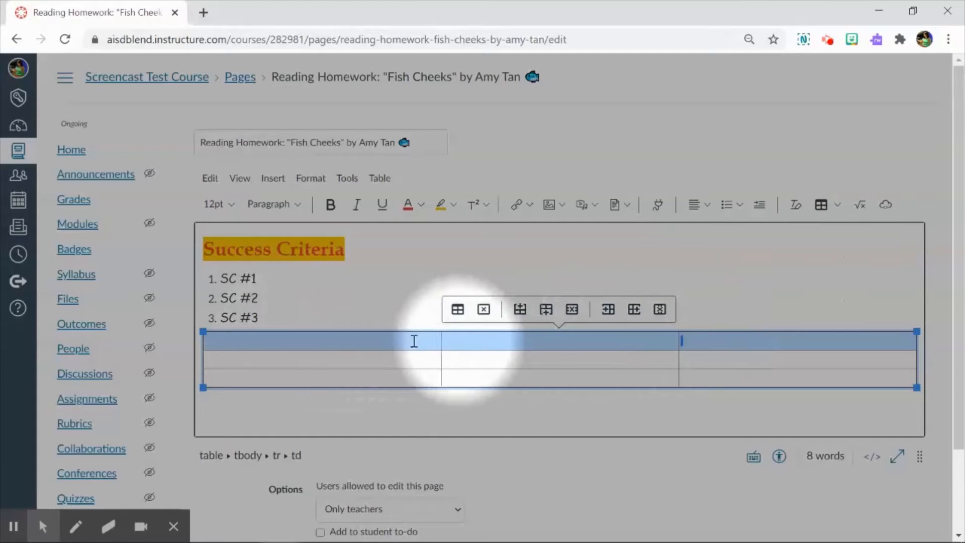
{"action": "left_click", "coordinate": [575, 315]}
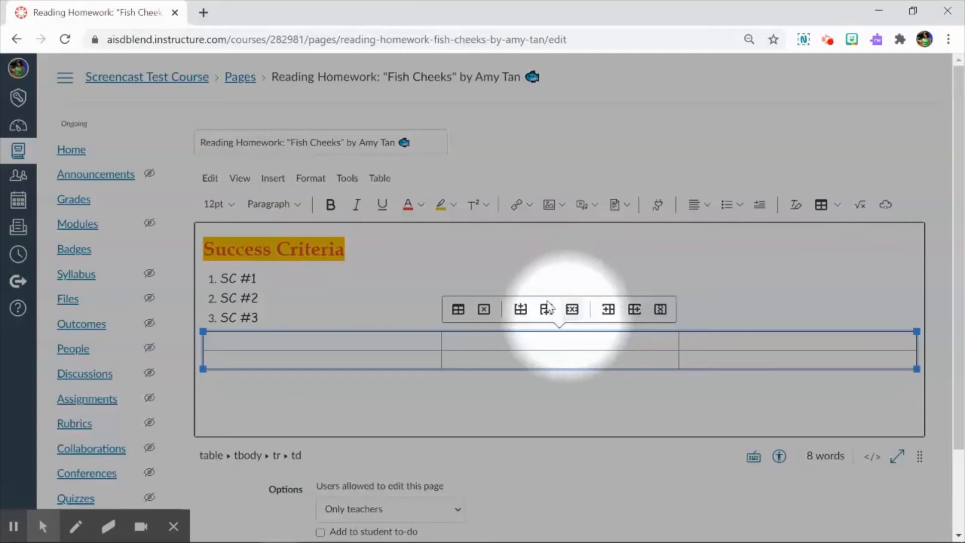
{"action": "key", "text": "ctrl+z"}
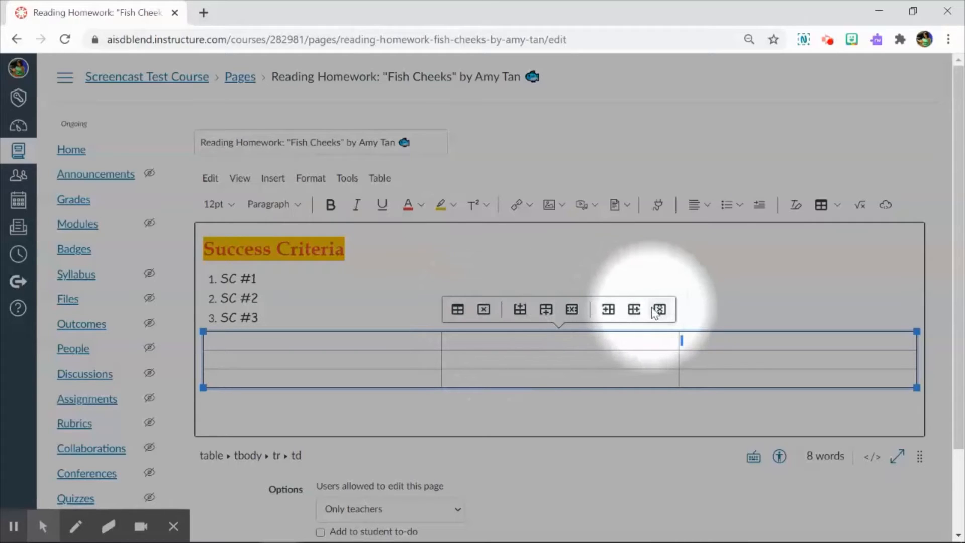
Merge the three cells of the table's first row into one cell.
{"action": "left_click_drag", "start_coordinate": [382, 338], "coordinate": [693, 338]}
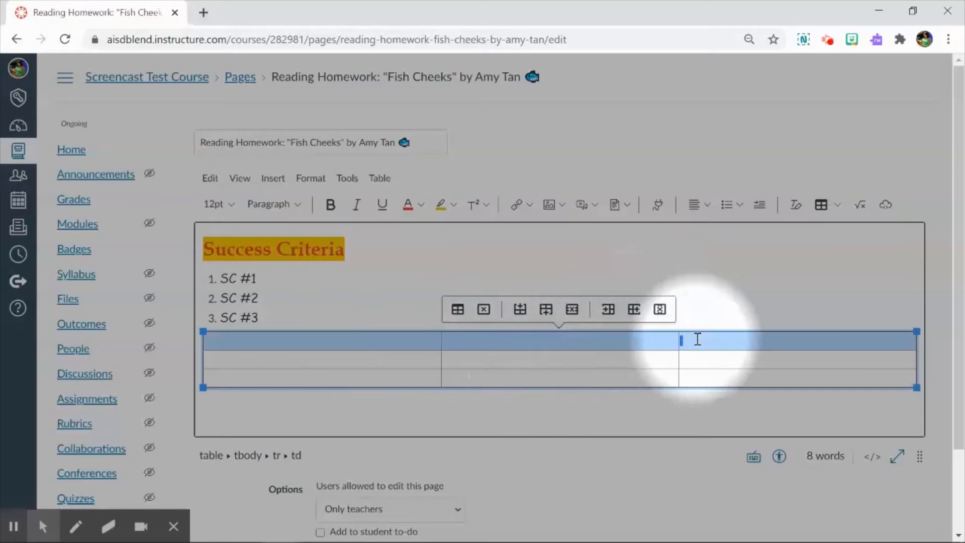
{"action": "left_click", "coordinate": [838, 207]}
{"action": "mouse_move", "coordinate": [828, 254]}
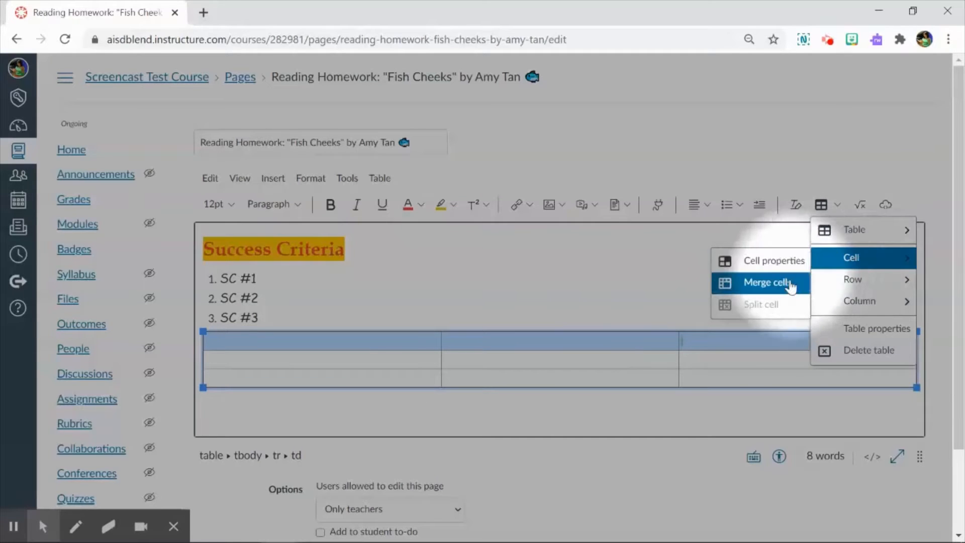
{"action": "left_click", "coordinate": [764, 282]}
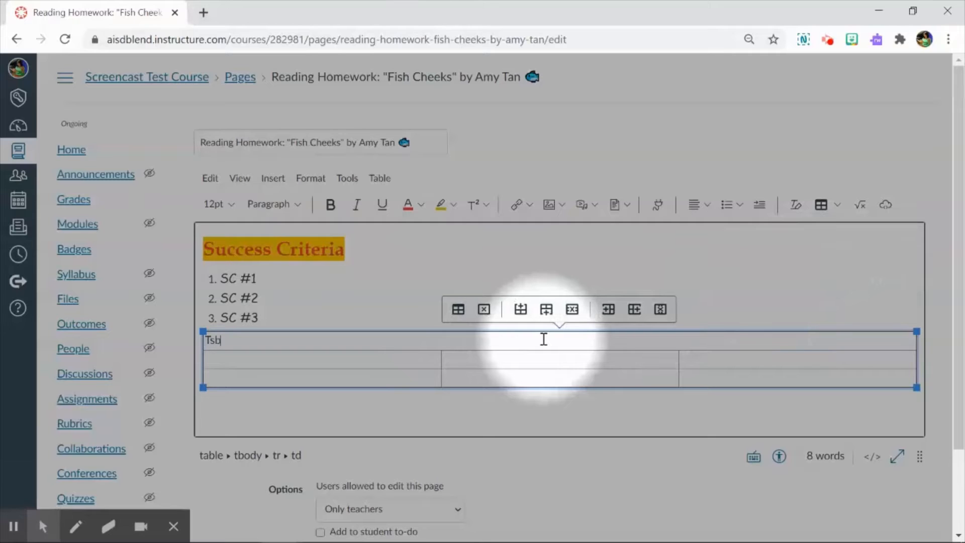
Enter "Table Title: Choice Board" in the merged top cell and make the text bold and centered.
{"action": "type", "text": "Table Title:"}
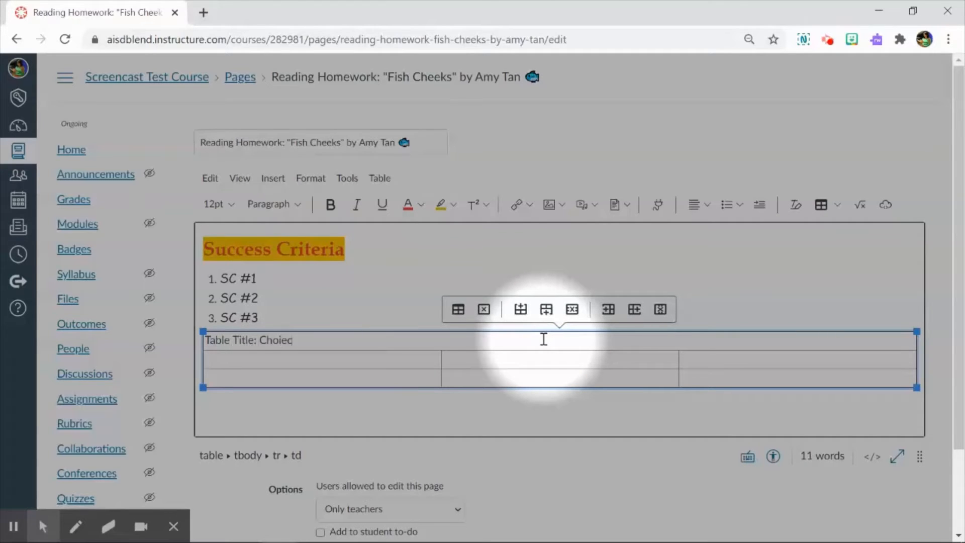
{"action": "type", "text": " Choice Board"}
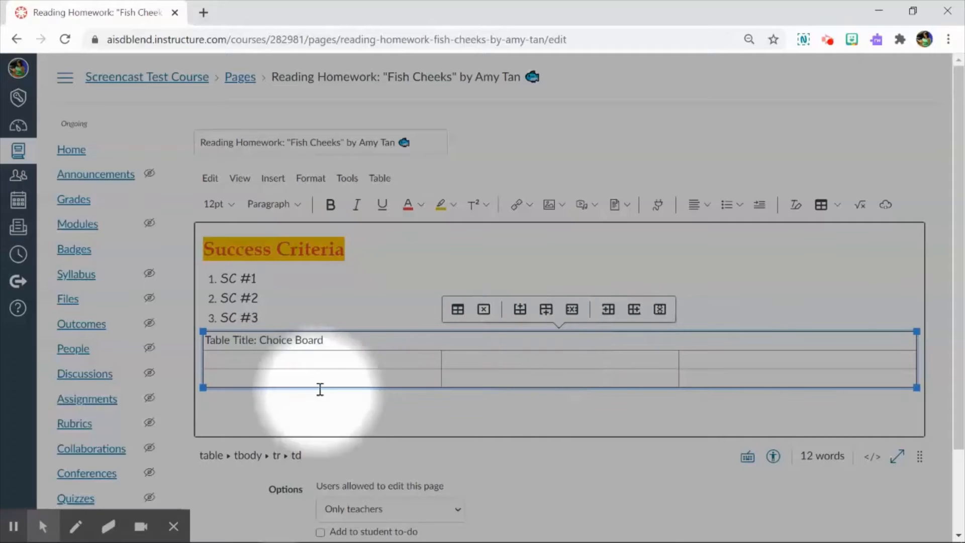
{"action": "left_click_drag", "start_coordinate": [329, 342], "coordinate": [209, 340]}
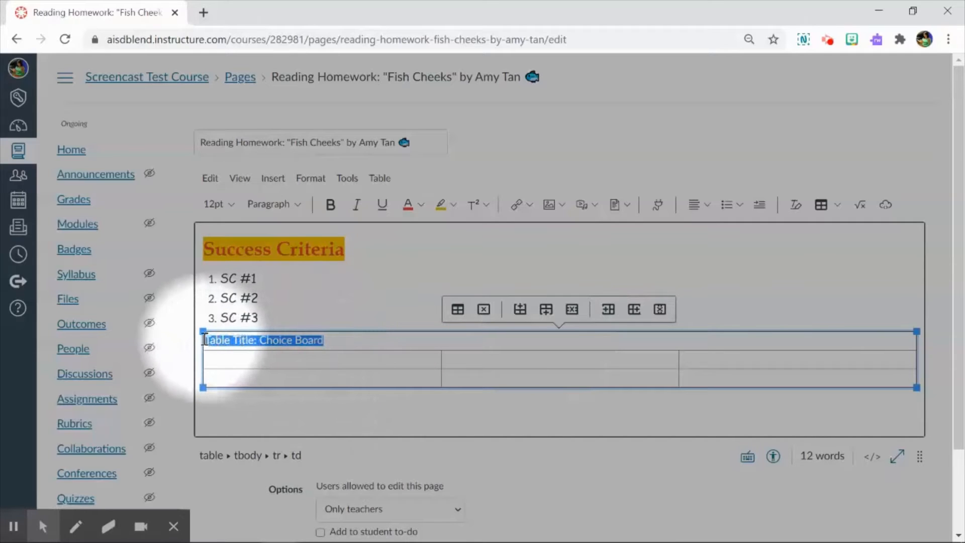
{"action": "key", "text": "ctrl+b"}
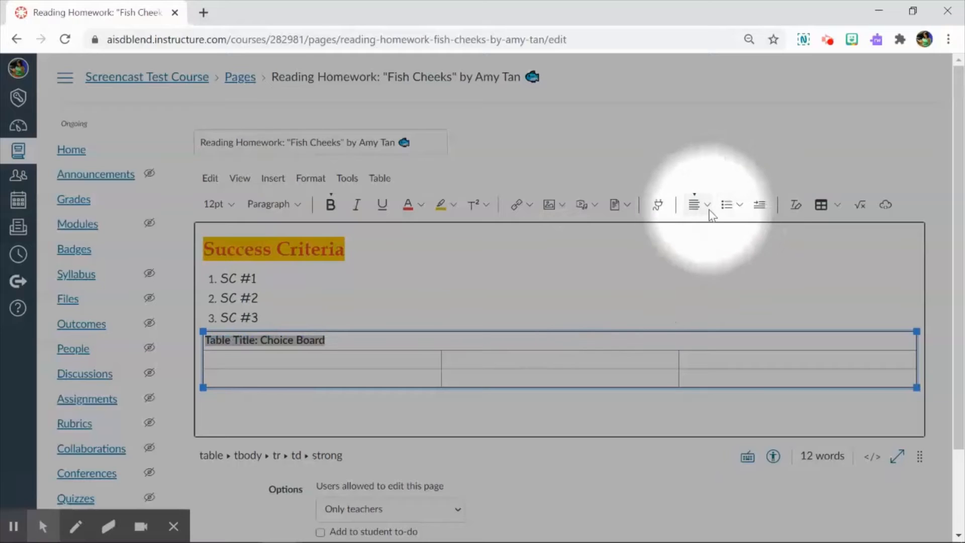
{"action": "left_click", "coordinate": [700, 211]}
{"action": "left_click", "coordinate": [739, 237]}
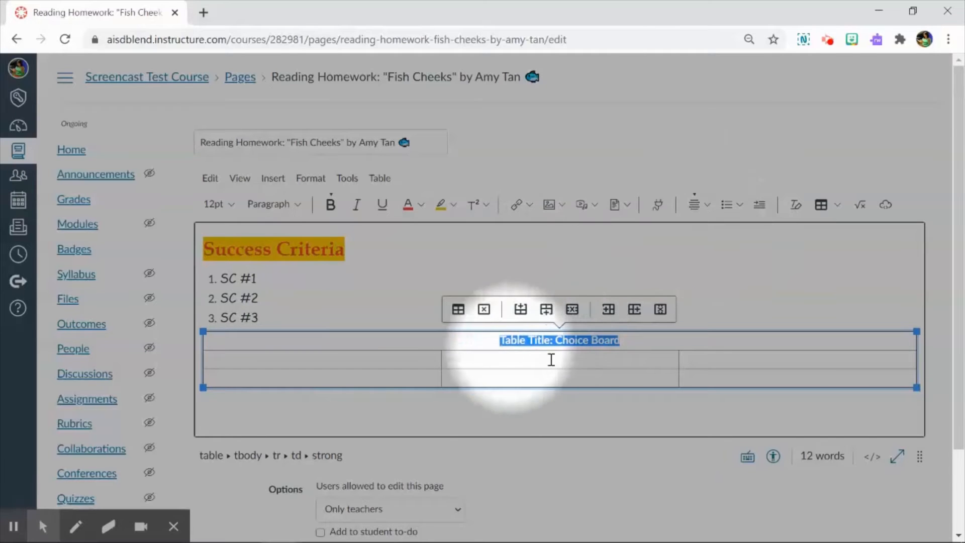
Open the advanced cell properties of the table's title cell, ready to enter a background color.
{"action": "left_click", "coordinate": [523, 359]}
{"action": "left_click", "coordinate": [474, 337]}
{"action": "left_click_drag", "start_coordinate": [473, 338], "coordinate": [623, 338]}
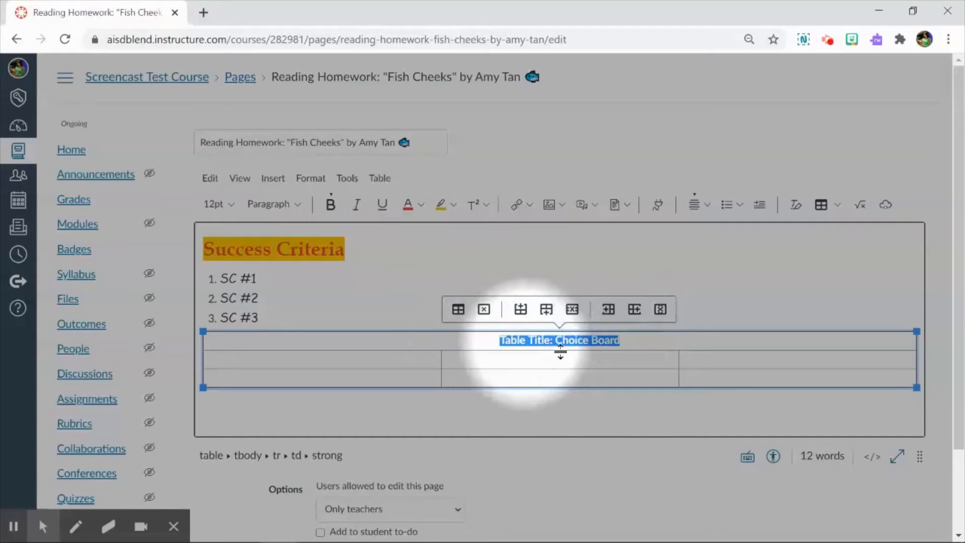
{"action": "left_click", "coordinate": [838, 211]}
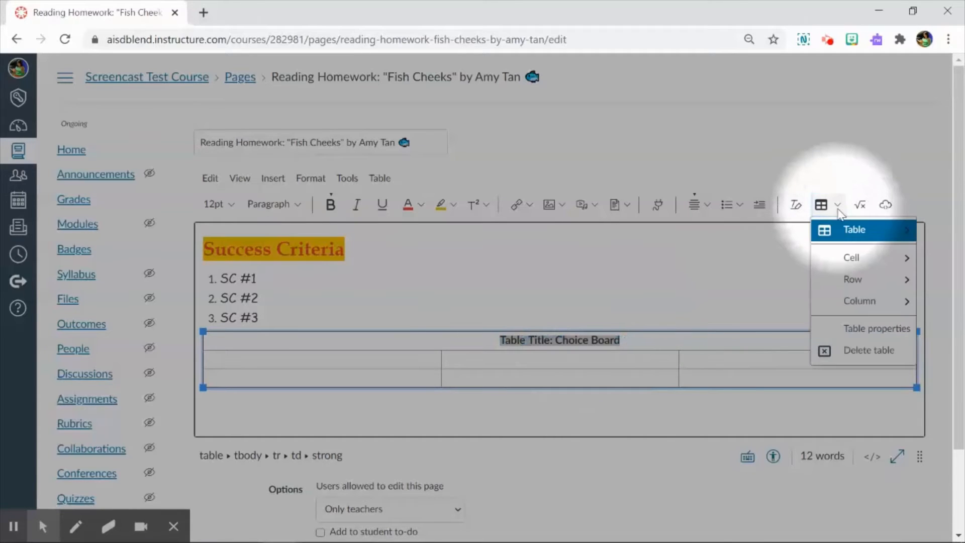
{"action": "mouse_move", "coordinate": [849, 258]}
{"action": "left_click", "coordinate": [784, 261]}
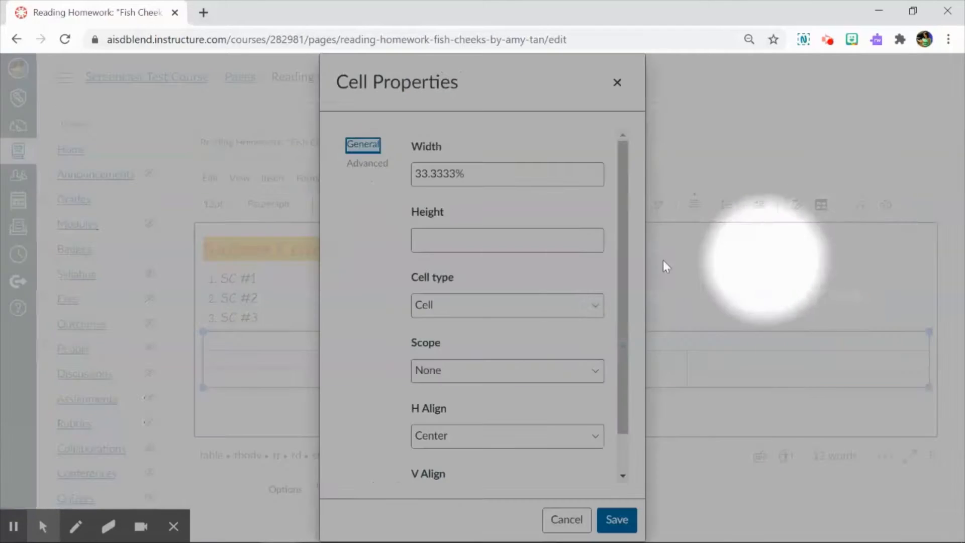
{"action": "left_click", "coordinate": [378, 166]}
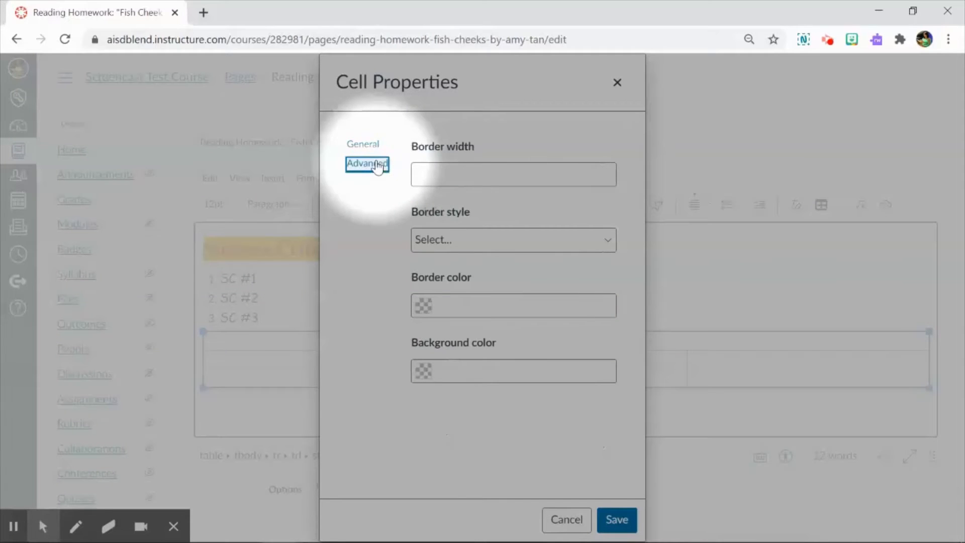
{"action": "left_click", "coordinate": [455, 373]}
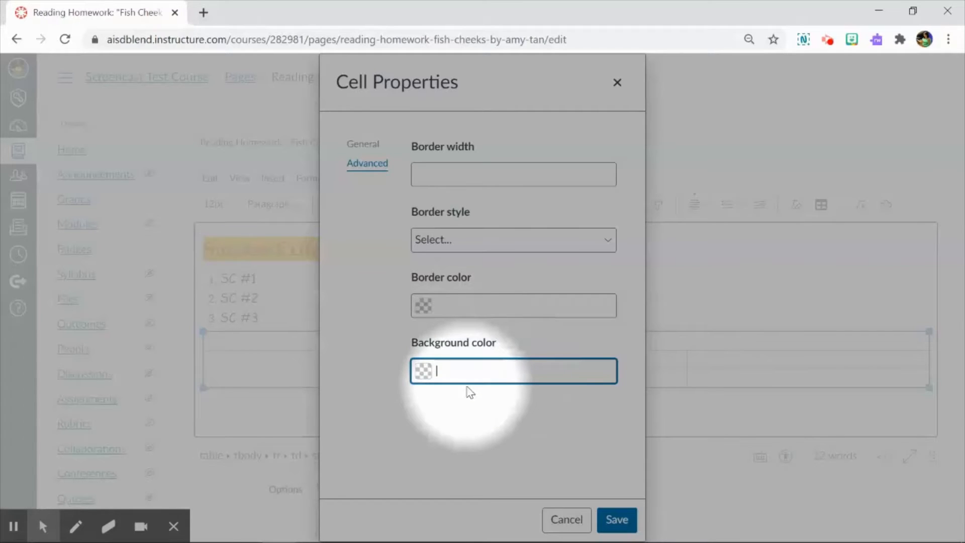
{"action": "type", "text": "#"}
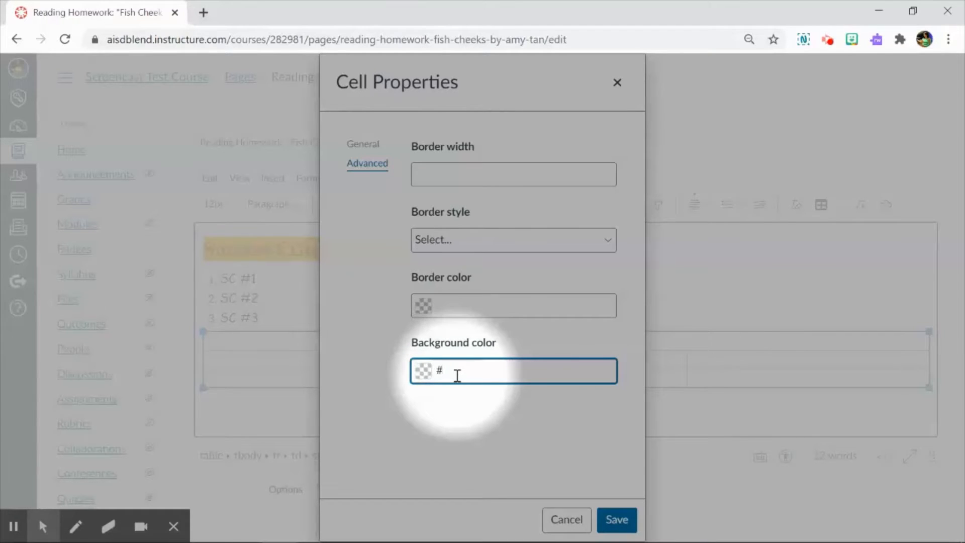
{"action": "type", "text": "FFF"}
{"action": "left_click_drag", "start_coordinate": [456, 373], "coordinate": [439, 377]}
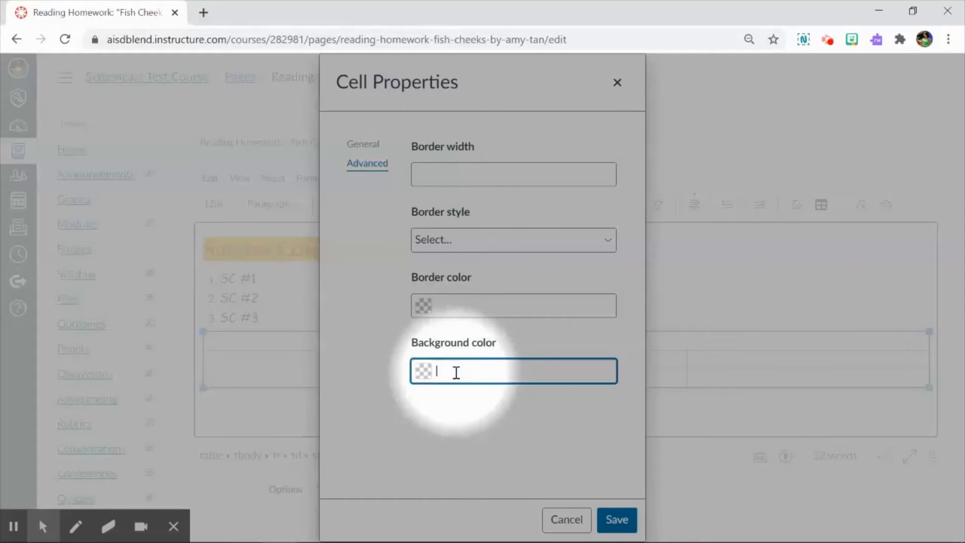
Search the web for "w3 color html names" in a new browser tab and open the W3Schools HTML Color Names page.
{"action": "left_click", "coordinate": [203, 13]}
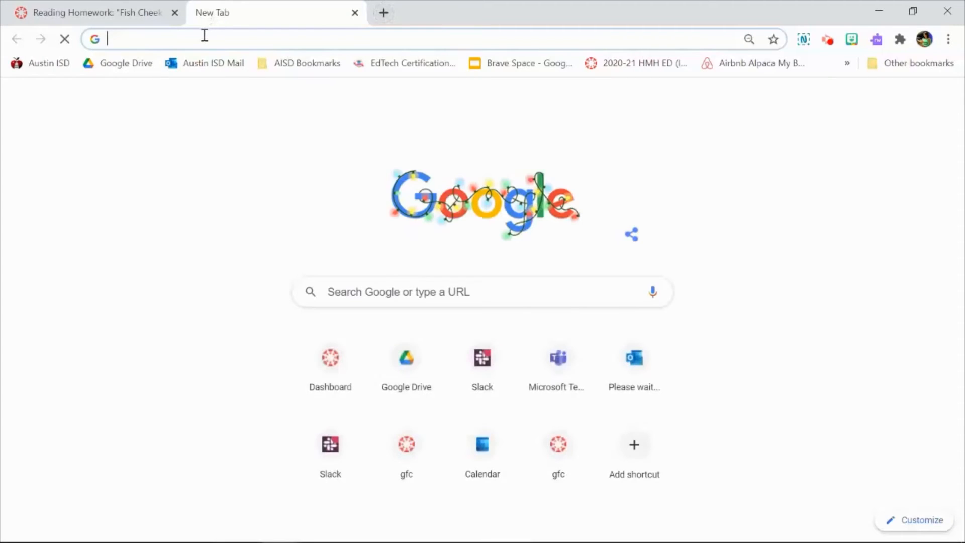
{"action": "type", "text": "w3 "}
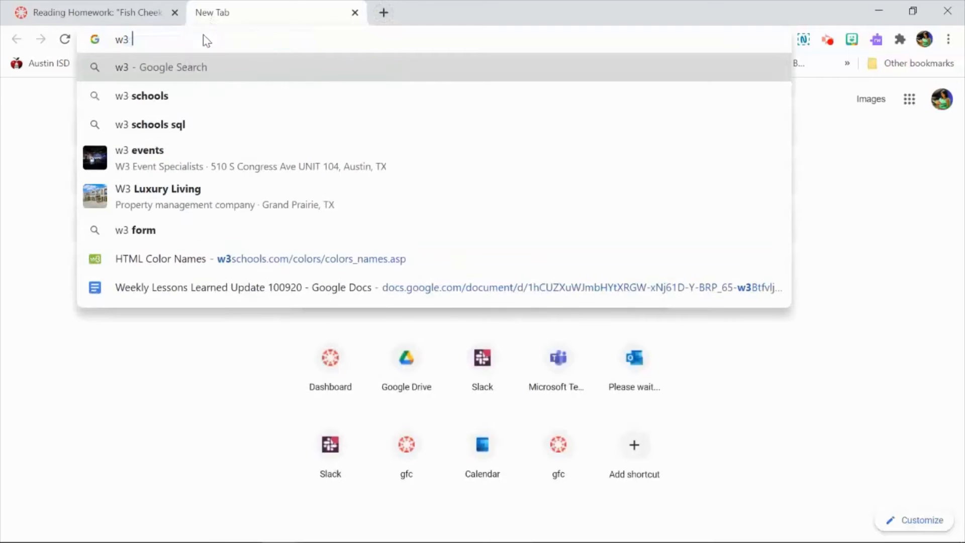
{"action": "type", "text": "color h"}
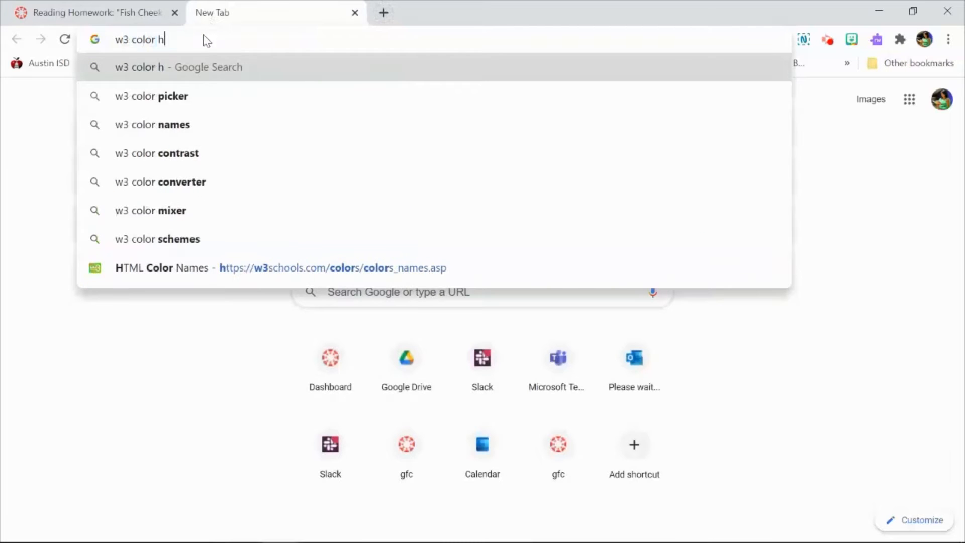
{"action": "type", "text": "tml names"}
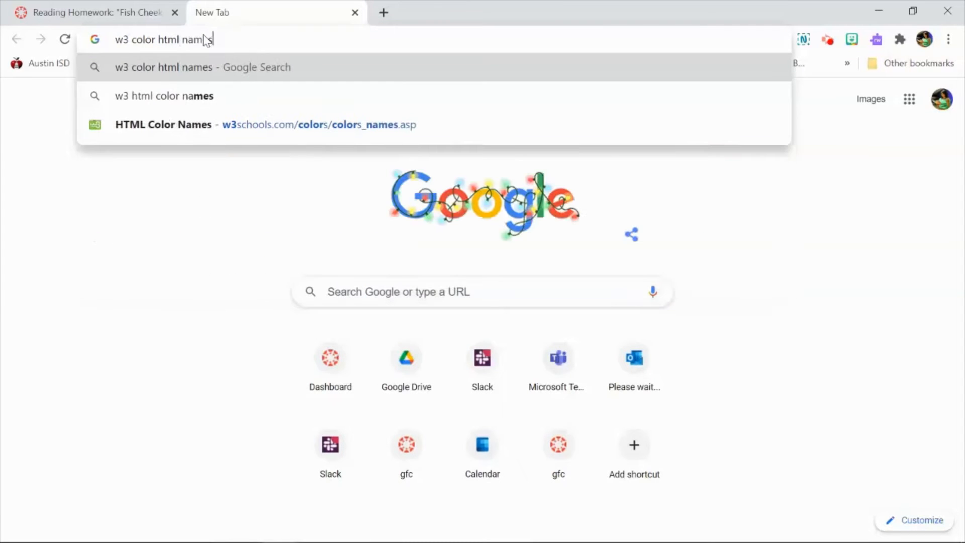
{"action": "key", "text": "Return"}
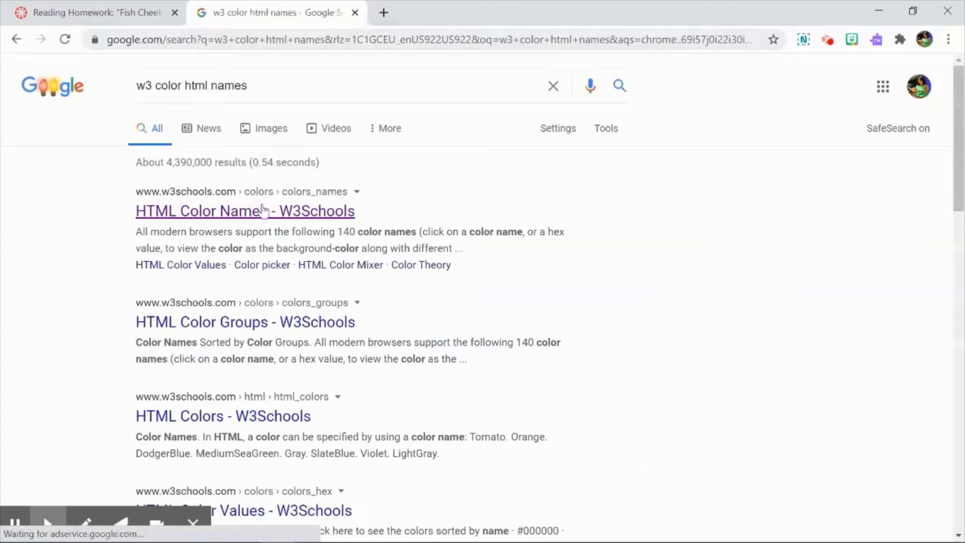
{"action": "left_click", "coordinate": [260, 210]}
Find the Coral swatch in the list of HTML color names and copy its color name.
{"action": "left_click_drag", "start_coordinate": [958, 85], "coordinate": [961, 112]}
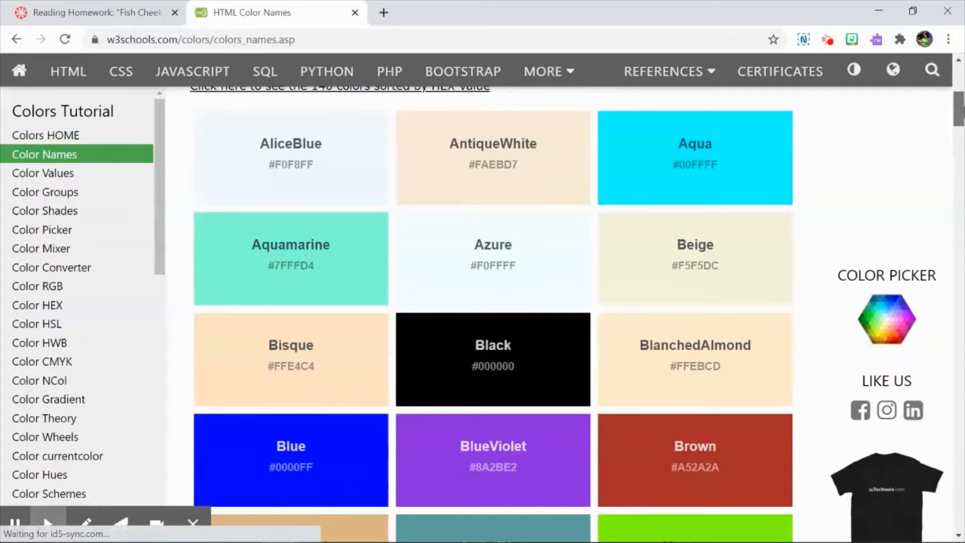
{"action": "scroll", "coordinate": [492, 312], "scroll_direction": "down", "scroll_amount": 5}
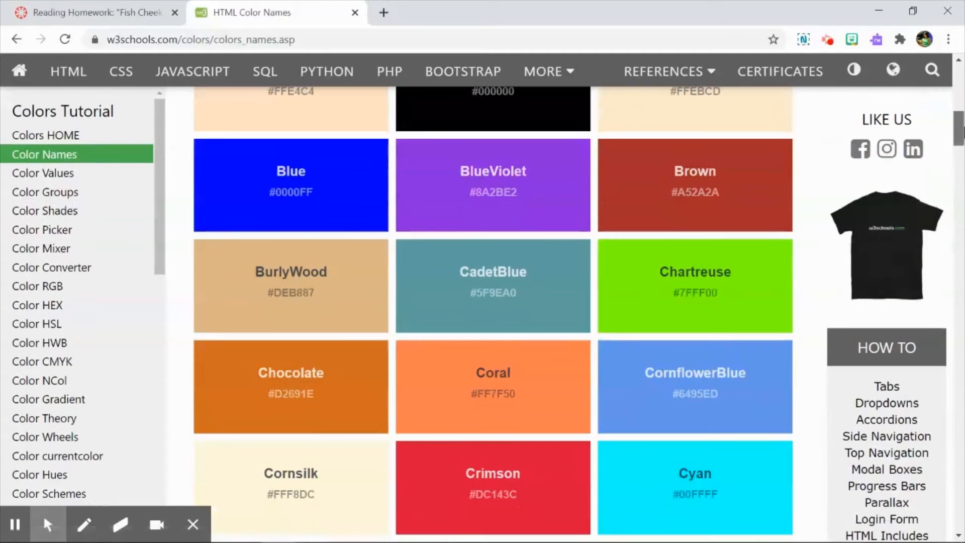
{"action": "scroll", "coordinate": [532, 210], "scroll_direction": "down", "scroll_amount": 3}
{"action": "left_click_drag", "start_coordinate": [516, 211], "coordinate": [501, 210]}
{"action": "right_click", "coordinate": [479, 214]}
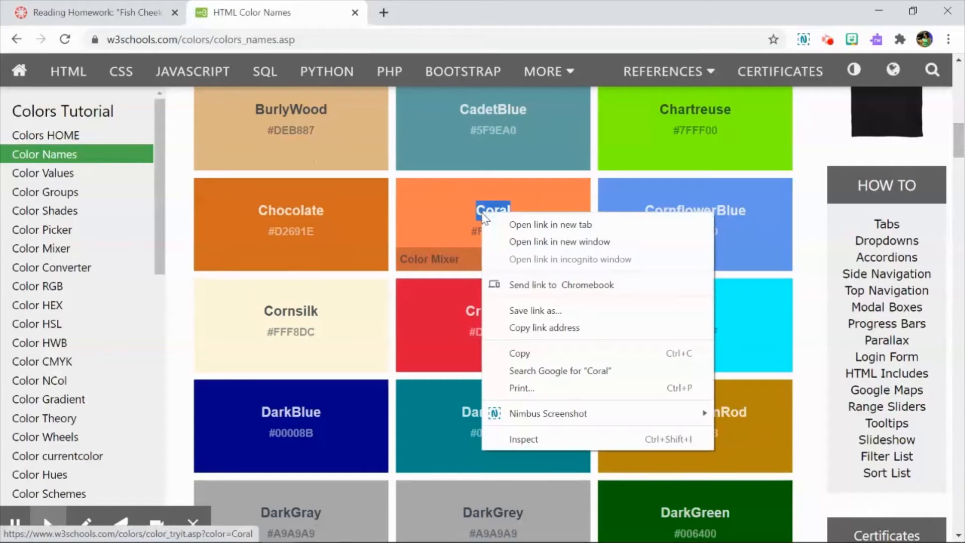
{"action": "left_click", "coordinate": [551, 352]}
Back on the Canvas page, paste Coral as the title cell's background color and save the cell properties.
{"action": "left_click", "coordinate": [96, 12]}
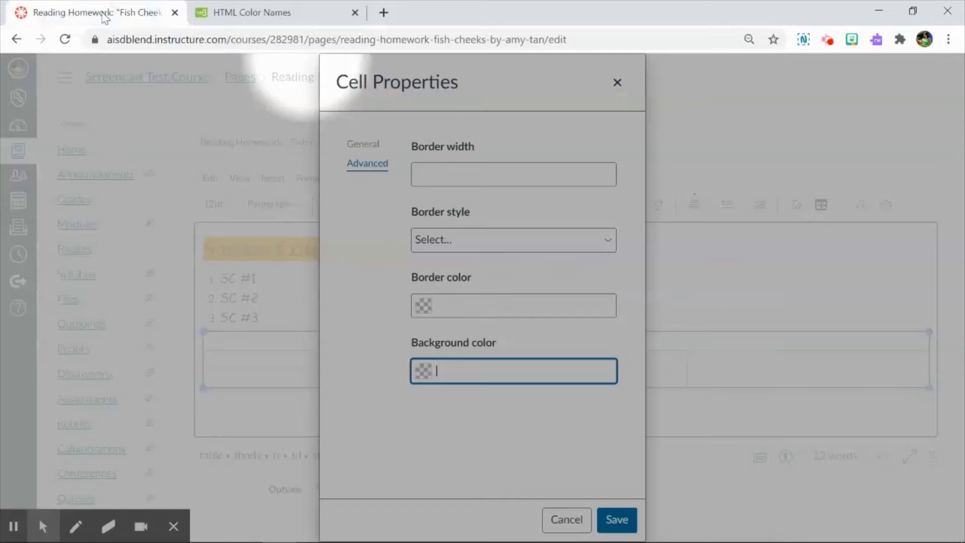
{"action": "right_click", "coordinate": [465, 373]}
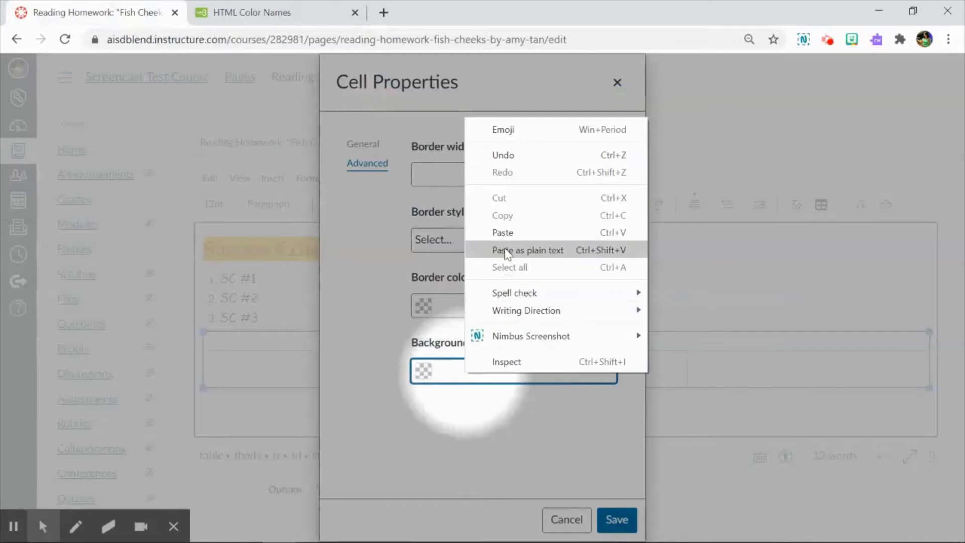
{"action": "left_click", "coordinate": [504, 231]}
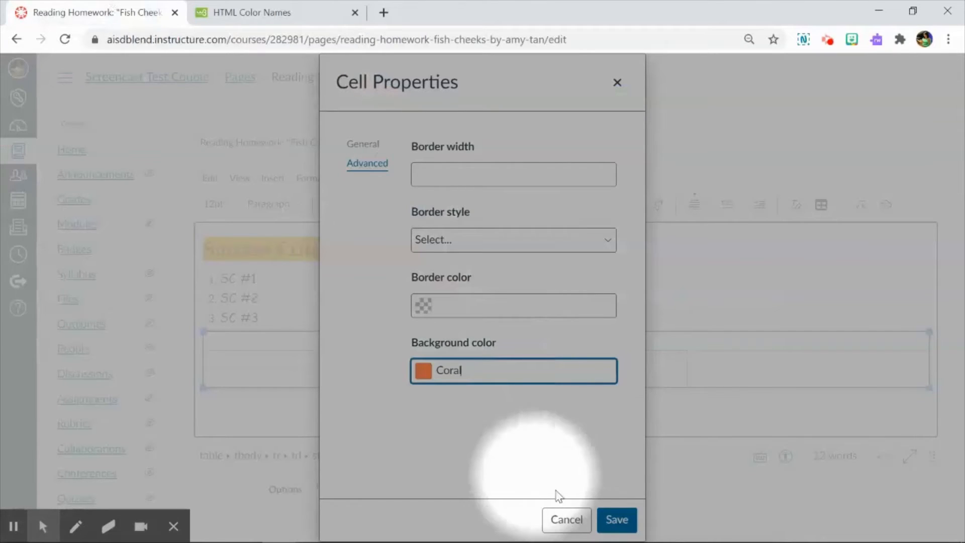
{"action": "left_click", "coordinate": [616, 519]}
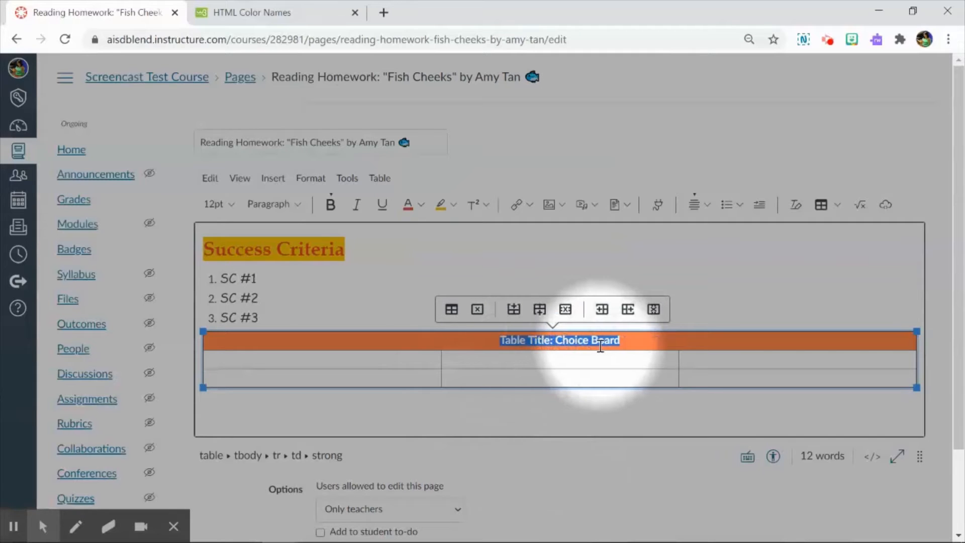
Change the text color of the table title "Table Title: Choice Board" to white.
{"action": "left_click", "coordinate": [421, 204]}
{"action": "left_click", "coordinate": [427, 308]}
{"action": "left_click", "coordinate": [517, 353]}
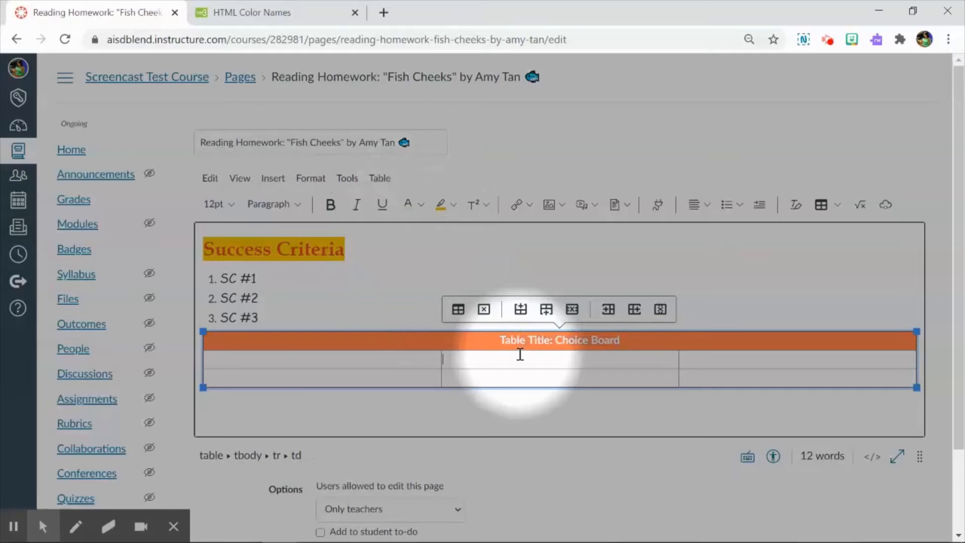
{"action": "left_click", "coordinate": [42, 526]}
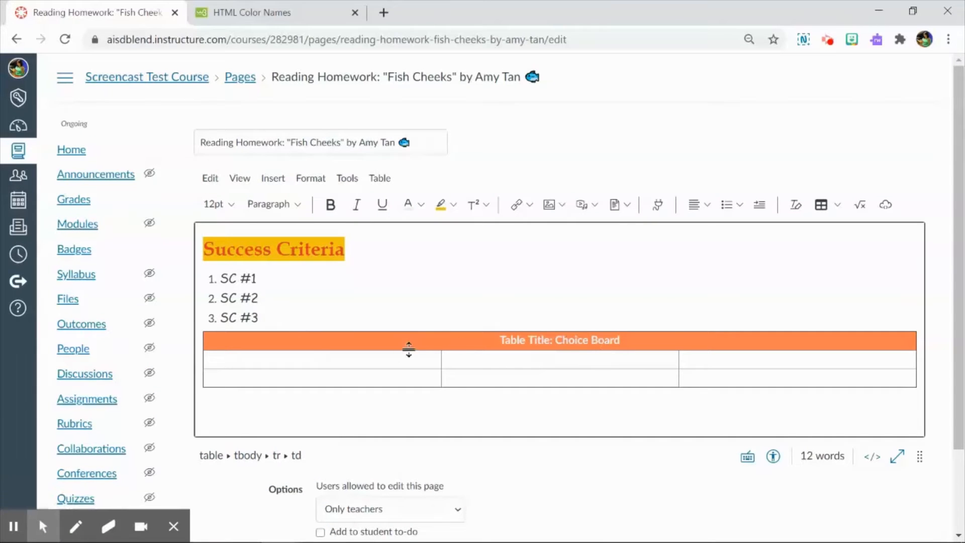
Enter "Add image" in the first cell below the table's title row and start a new line beneath it.
{"action": "left_click", "coordinate": [395, 358]}
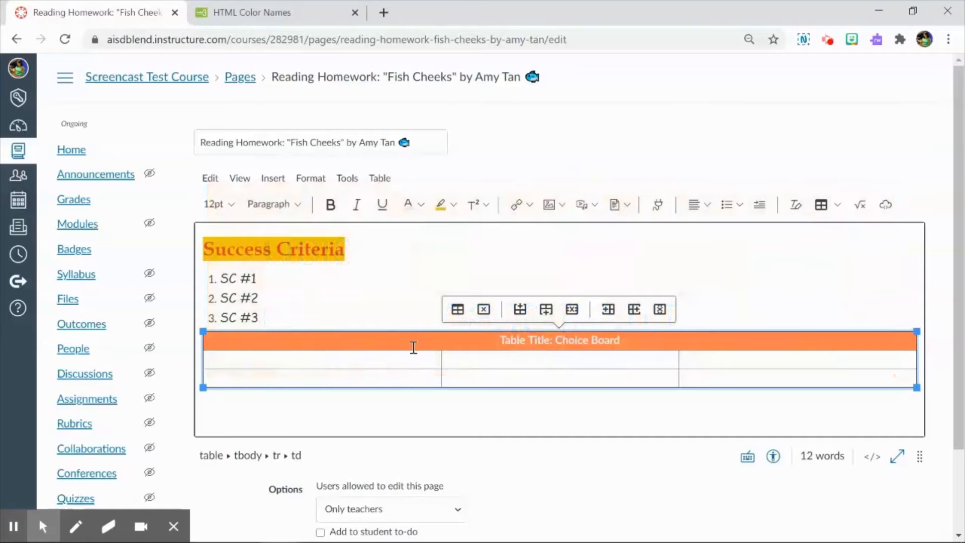
{"action": "type", "text": "Add ima"}
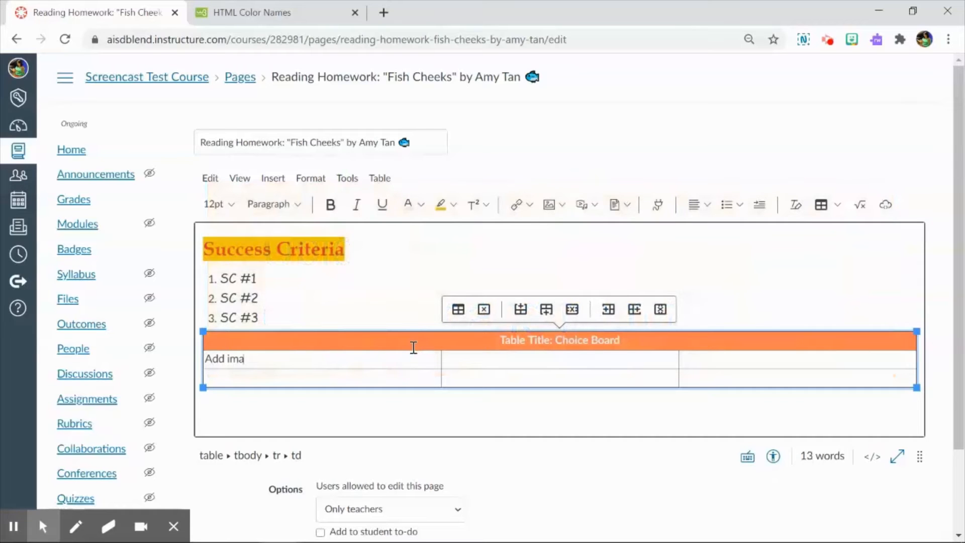
{"action": "type", "text": "ge"}
{"action": "key", "text": "Return"}
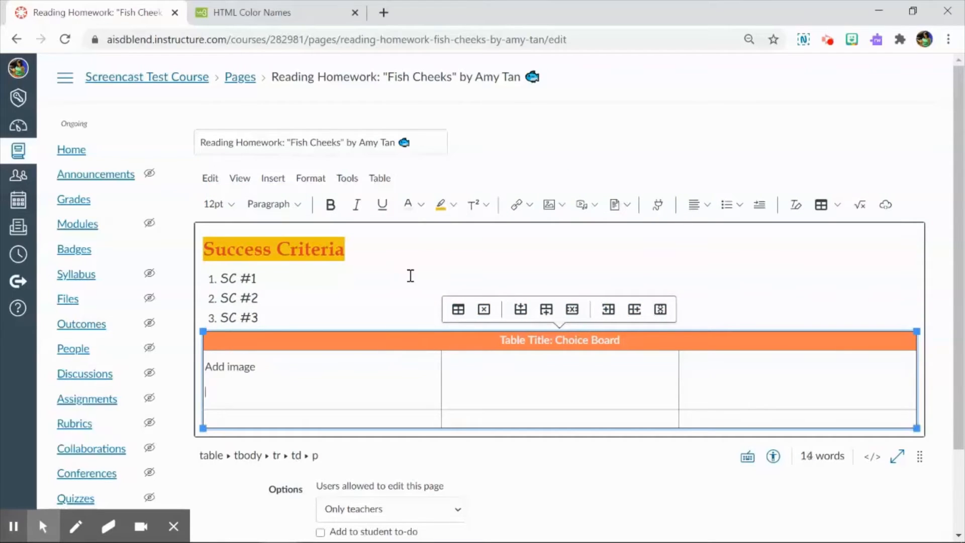
{"action": "left_click", "coordinate": [42, 525]}
{"action": "left_click", "coordinate": [16, 493]}
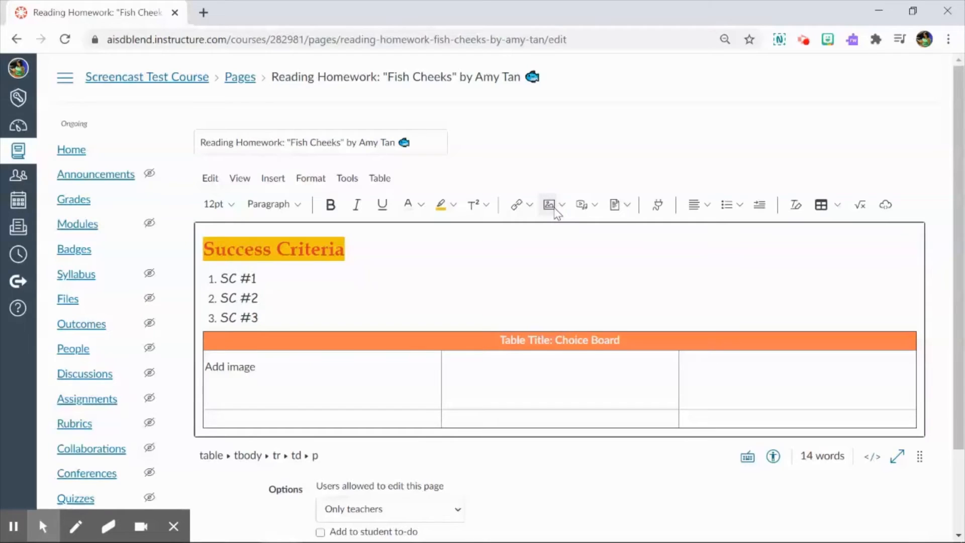
Open the image upload dialog for the table cell and look through its Computer, Unsplash and URL sources.
{"action": "left_click", "coordinate": [553, 207]}
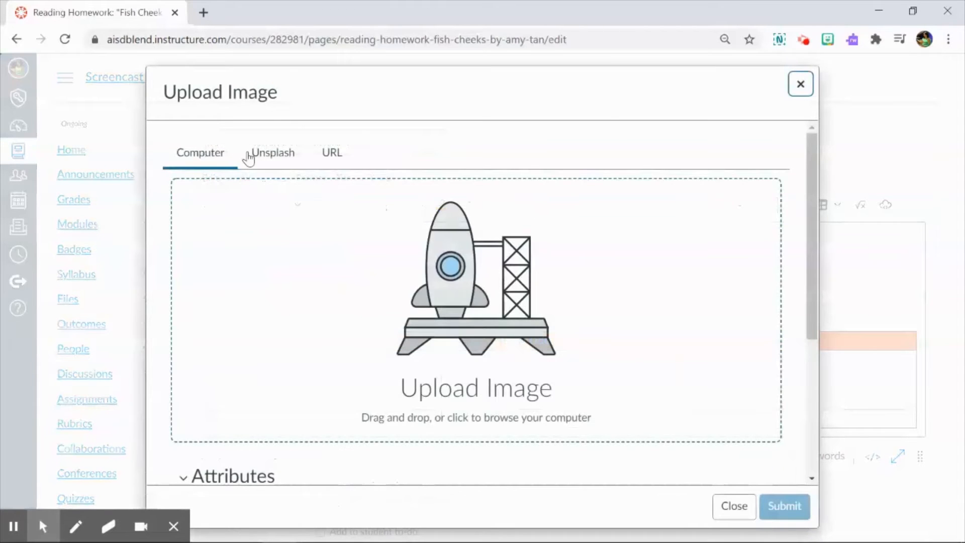
{"action": "left_click", "coordinate": [249, 157]}
{"action": "left_click", "coordinate": [212, 160]}
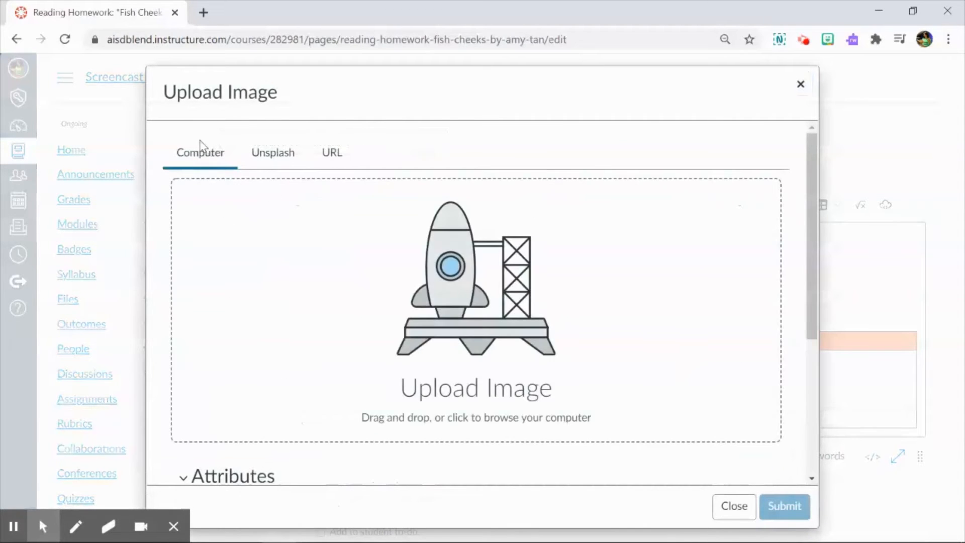
{"action": "left_click", "coordinate": [291, 159]}
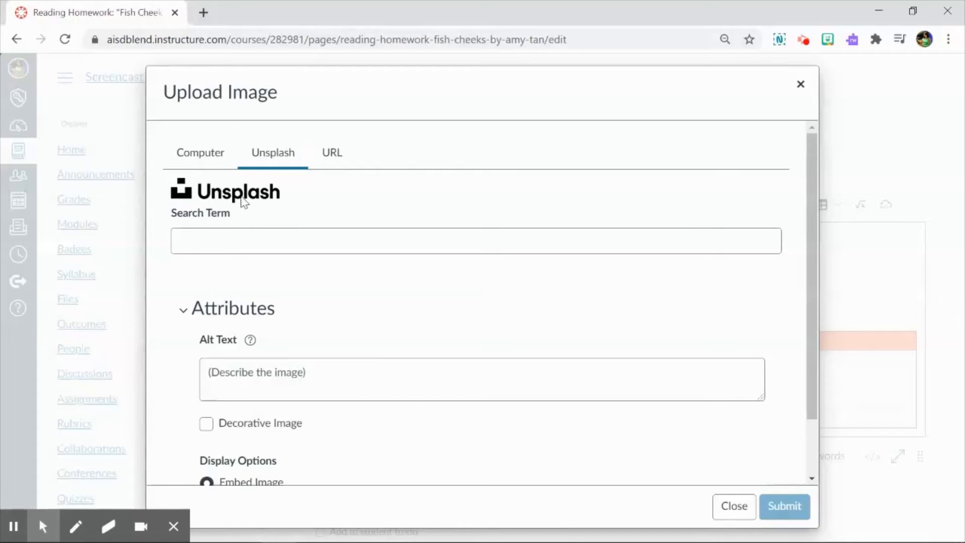
{"action": "left_click", "coordinate": [332, 153]}
{"action": "left_click", "coordinate": [201, 210]}
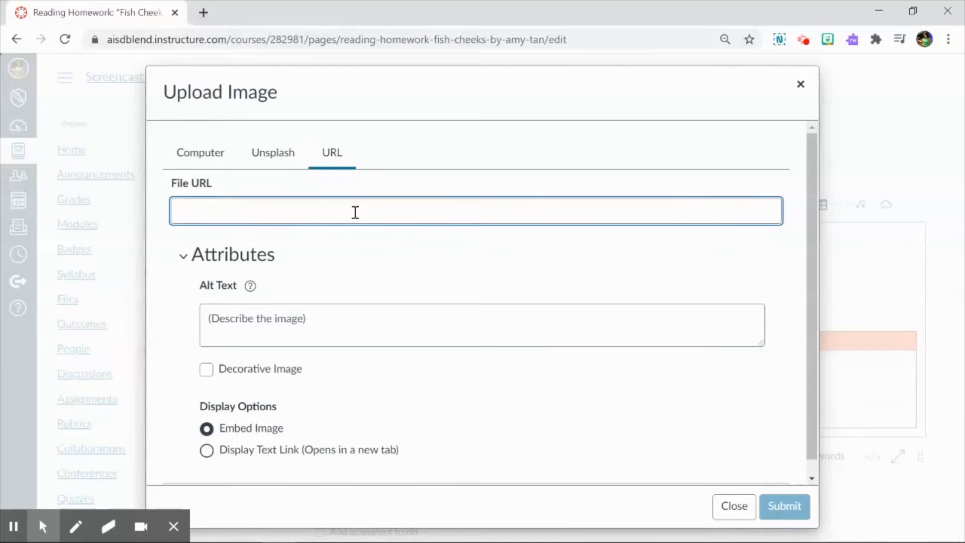
Search Unsplash for "unicorn" and select the photo of the unicorn float on the sea.
{"action": "left_click", "coordinate": [274, 156]}
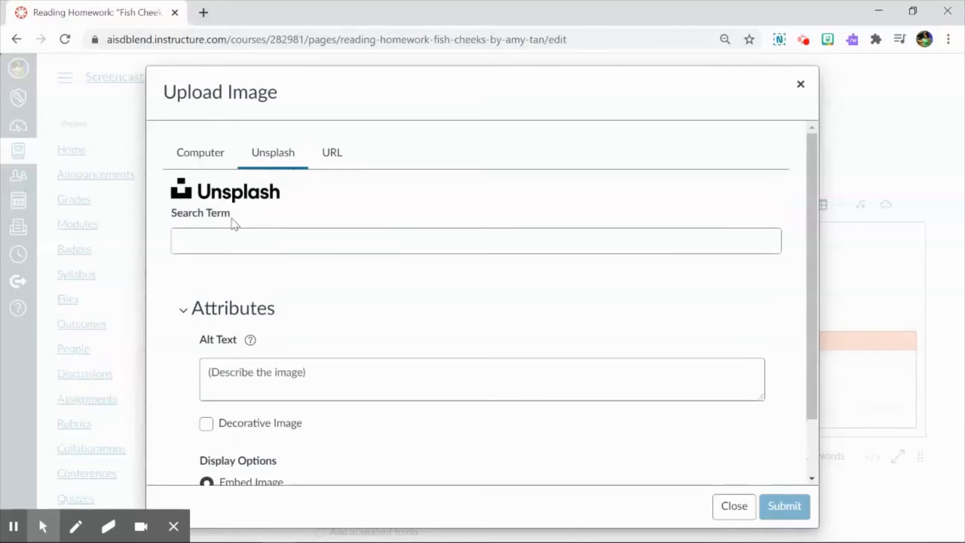
{"action": "left_click", "coordinate": [267, 245]}
{"action": "type", "text": "unicorn"}
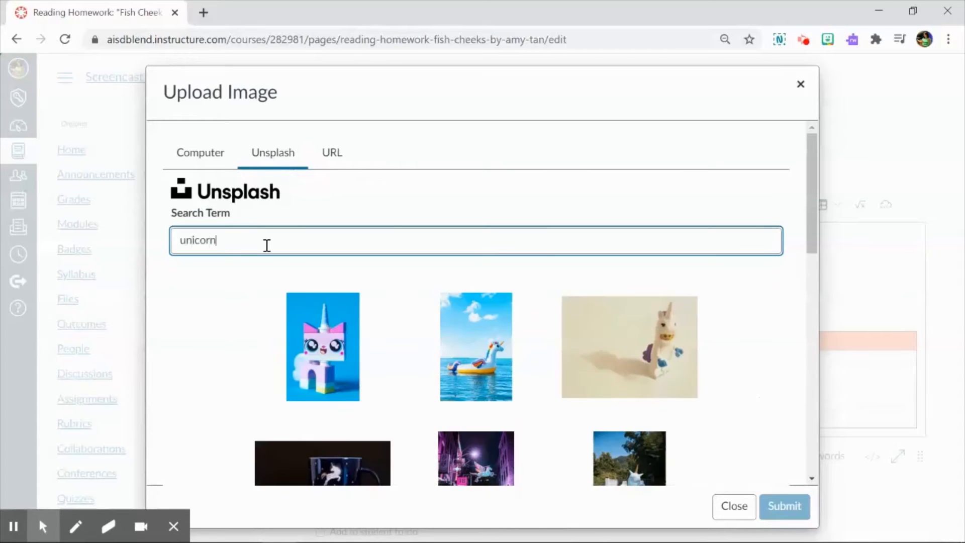
{"action": "left_click", "coordinate": [487, 360]}
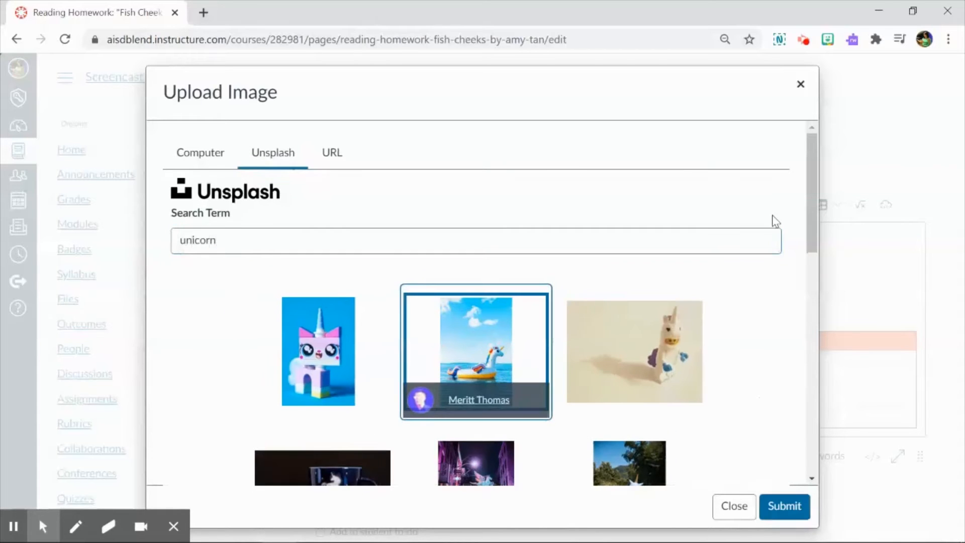
Enter "Unicorn floatie in the sea" as the selected image's alt text.
{"action": "left_click_drag", "start_coordinate": [813, 173], "coordinate": [812, 392]}
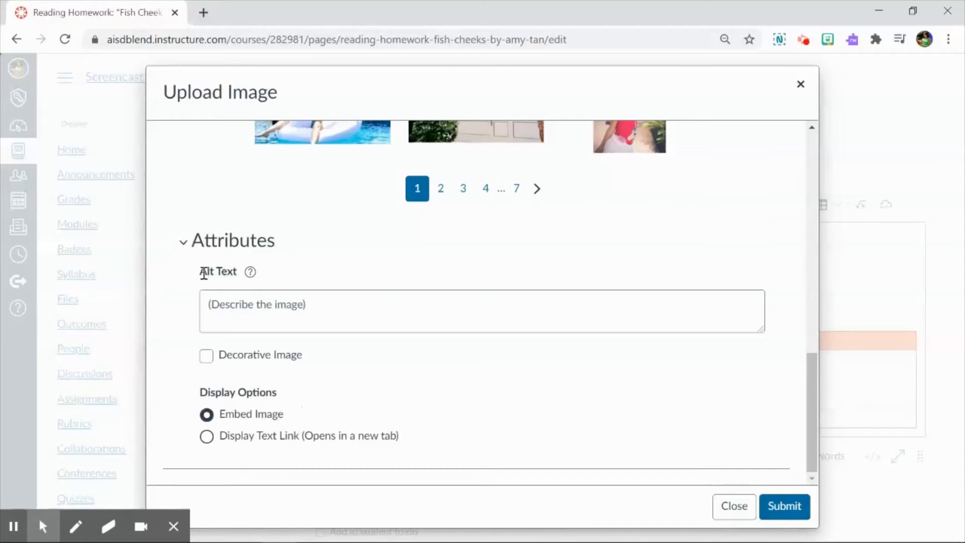
{"action": "left_click_drag", "start_coordinate": [200, 272], "coordinate": [249, 278]}
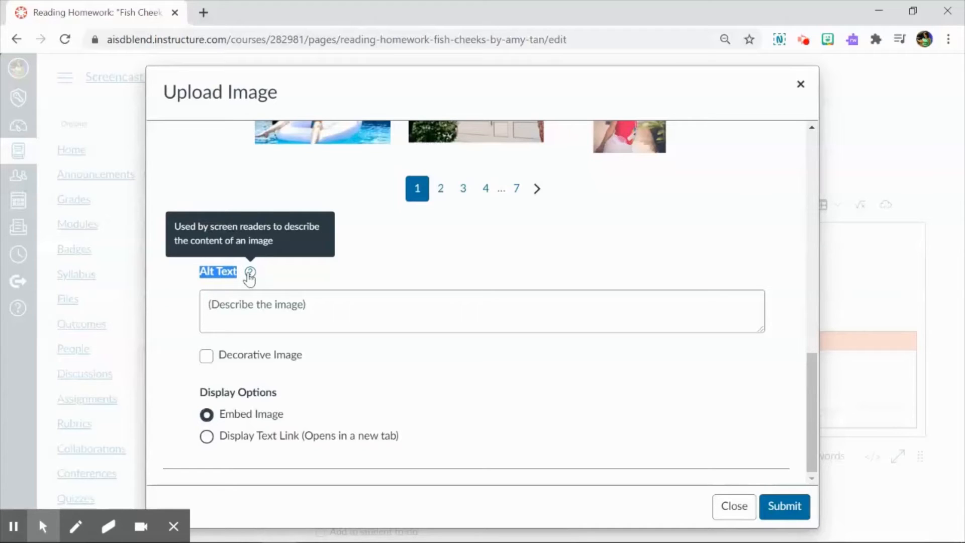
{"action": "left_click", "coordinate": [241, 296]}
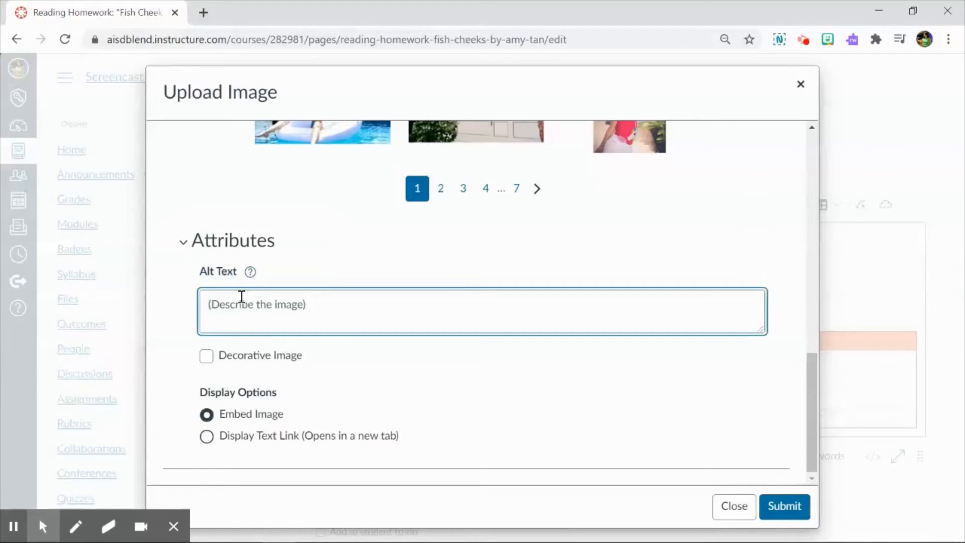
{"action": "type", "text": "Unicorn floatie in the sea"}
{"action": "scroll", "coordinate": [308, 309], "scroll_direction": "up", "scroll_amount": 2}
{"action": "scroll", "coordinate": [308, 317], "scroll_direction": "down", "scroll_amount": 2}
{"action": "left_click_drag", "start_coordinate": [377, 312], "coordinate": [166, 277]}
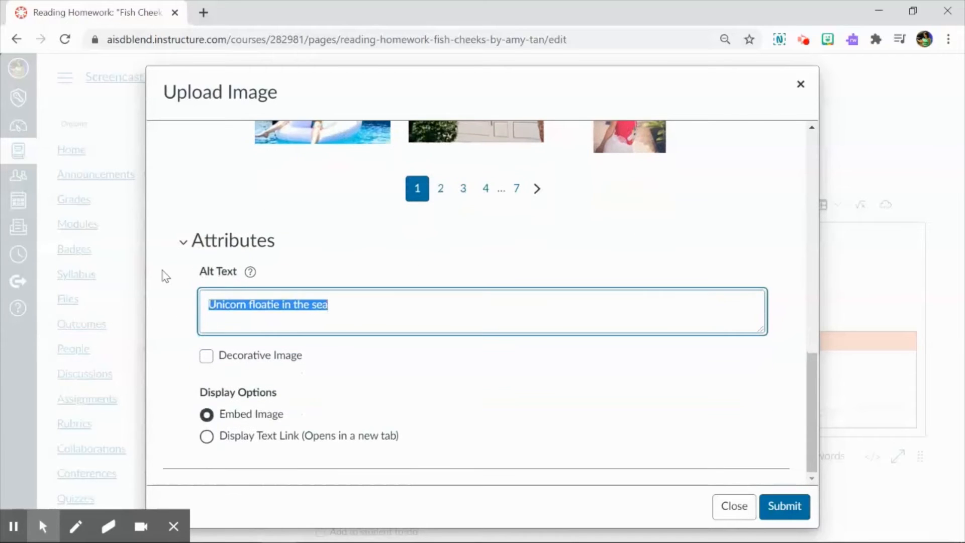
{"action": "left_click", "coordinate": [362, 309]}
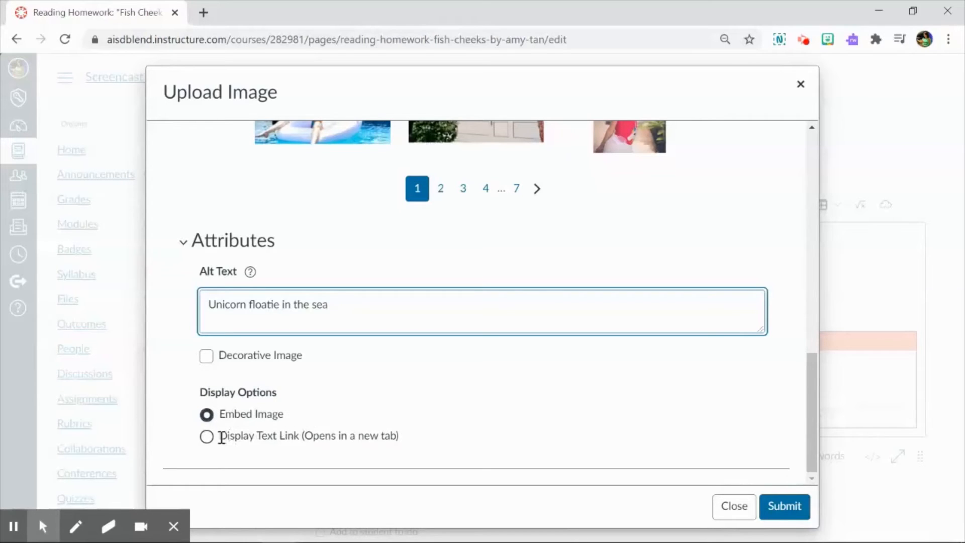
Try the Display Text Link option for the image and set the display option back to Embed Image.
{"action": "left_click_drag", "start_coordinate": [327, 304], "coordinate": [202, 297]}
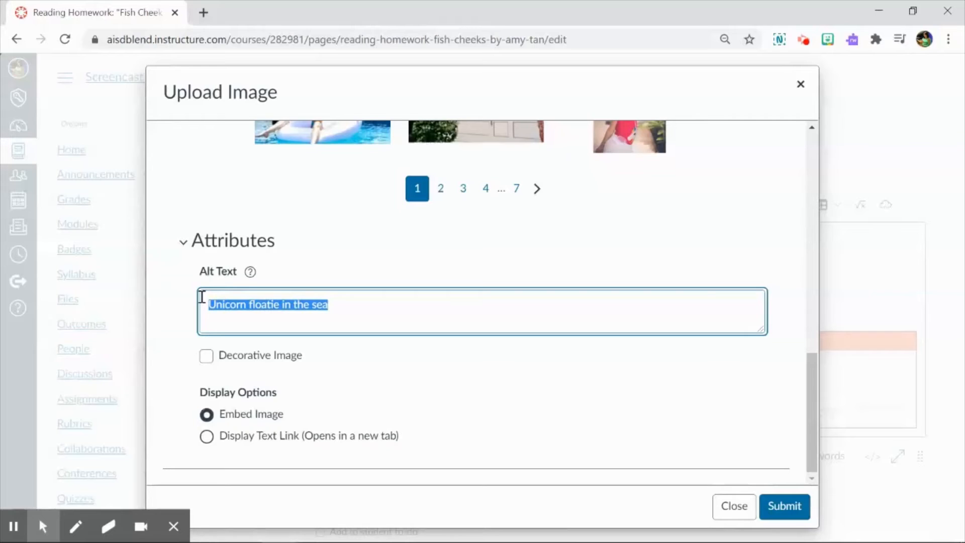
{"action": "left_click", "coordinate": [245, 308]}
{"action": "left_click", "coordinate": [206, 435]}
{"action": "left_click_drag", "start_coordinate": [327, 304], "coordinate": [198, 304]}
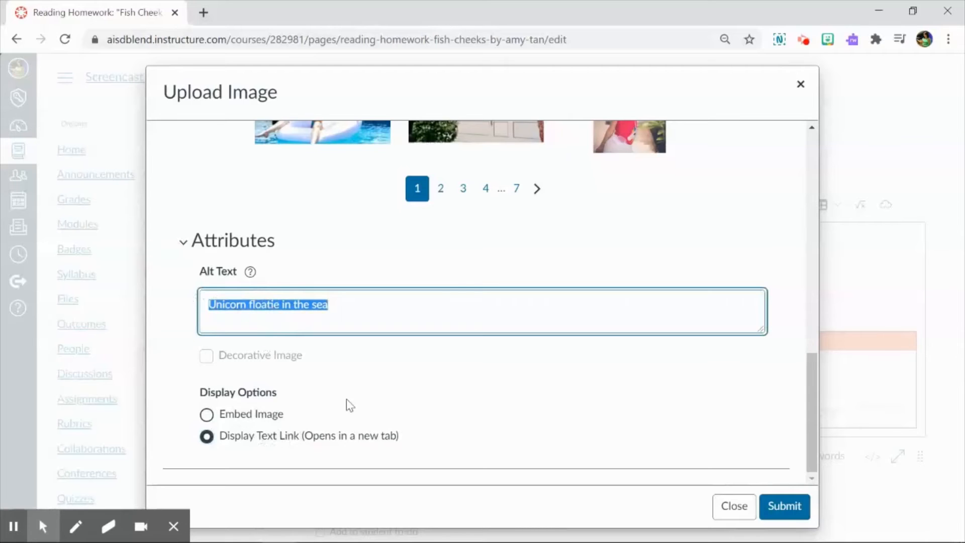
{"action": "scroll", "coordinate": [472, 288], "scroll_direction": "up", "scroll_amount": 12}
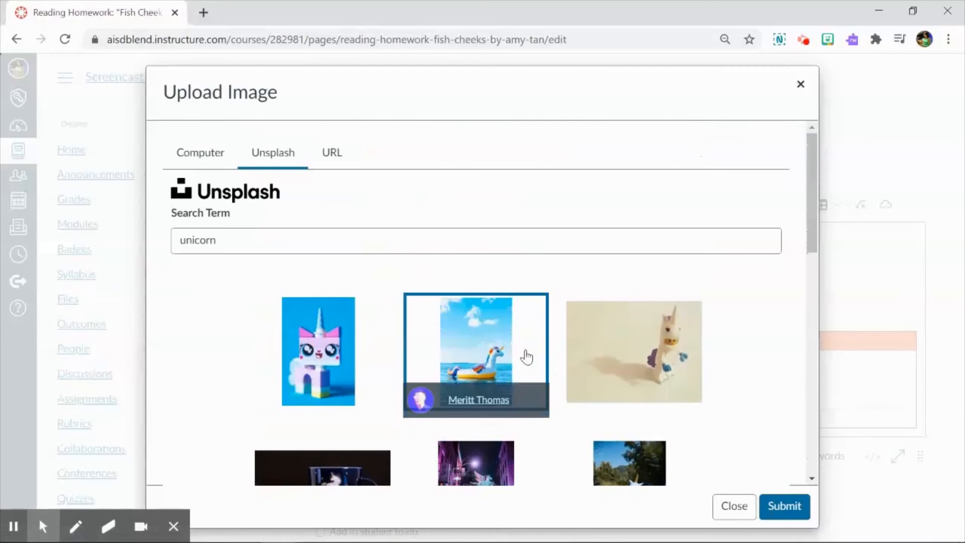
{"action": "scroll", "coordinate": [482, 344], "scroll_direction": "down", "scroll_amount": 12}
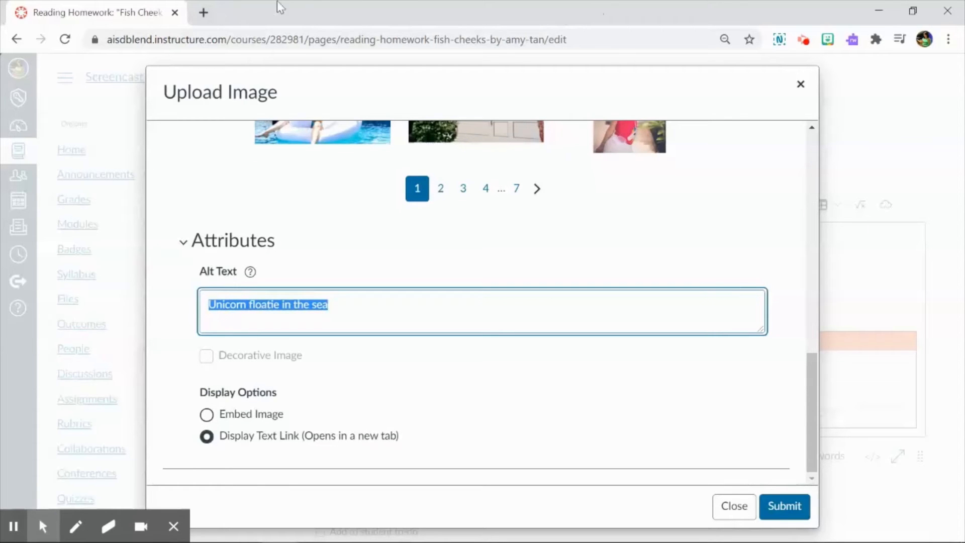
{"action": "left_click", "coordinate": [206, 415]}
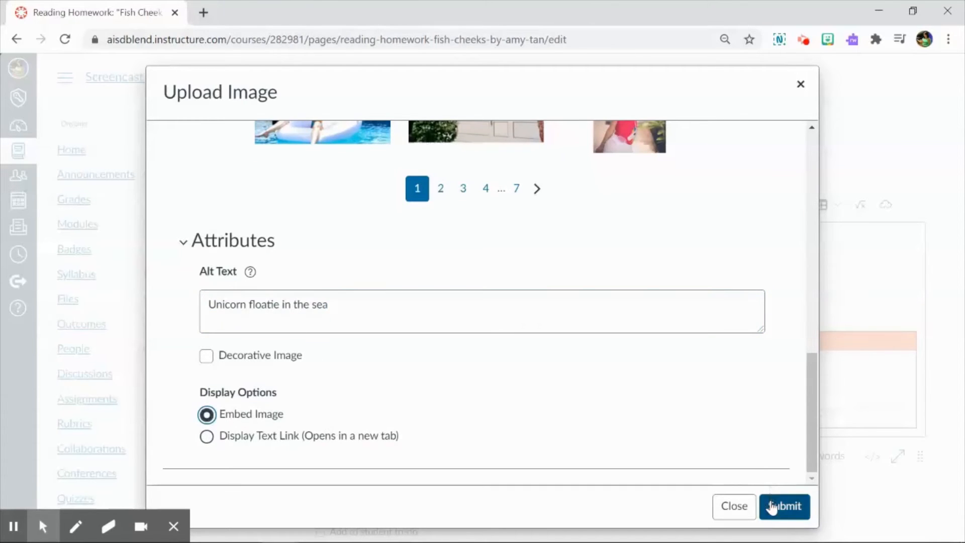
Embed the unicorn float image in the first cell and check how it fits in the table.
{"action": "left_click", "coordinate": [770, 506]}
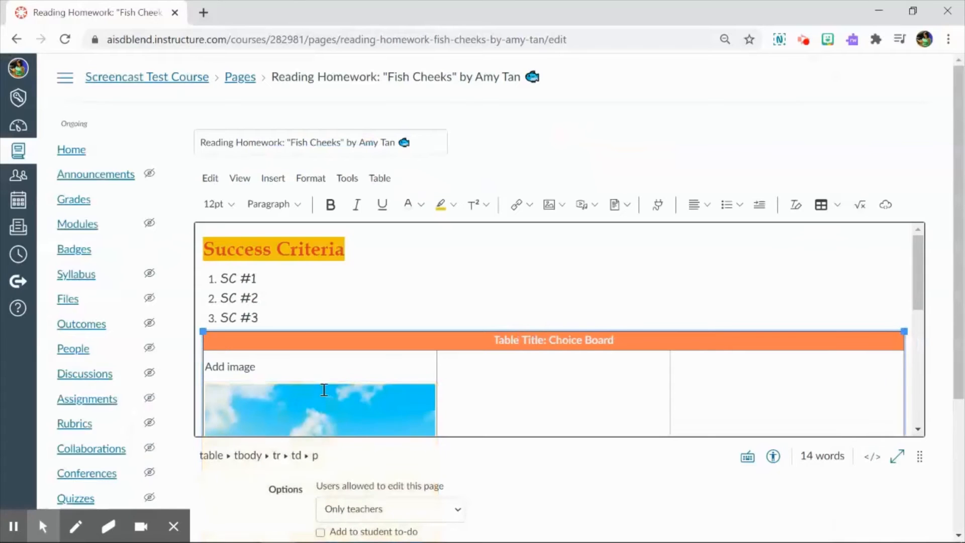
{"action": "scroll", "coordinate": [343, 380], "scroll_direction": "down", "scroll_amount": 5}
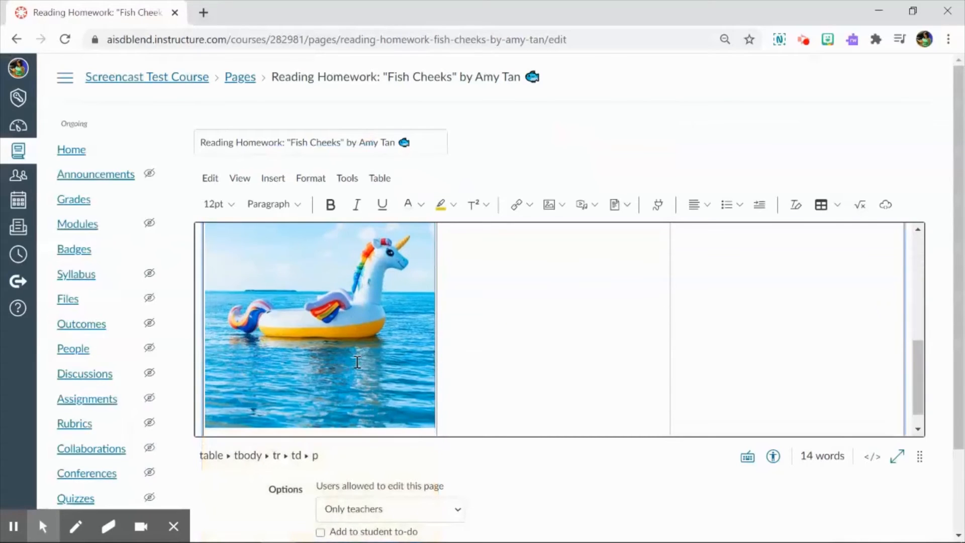
{"action": "scroll", "coordinate": [357, 362], "scroll_direction": "up", "scroll_amount": 5}
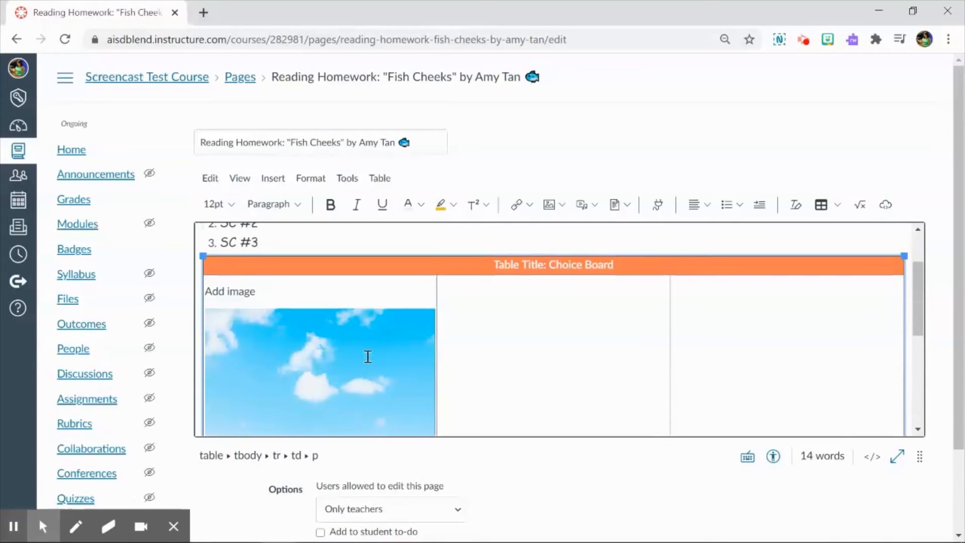
{"action": "scroll", "coordinate": [363, 334], "scroll_direction": "down", "scroll_amount": 3}
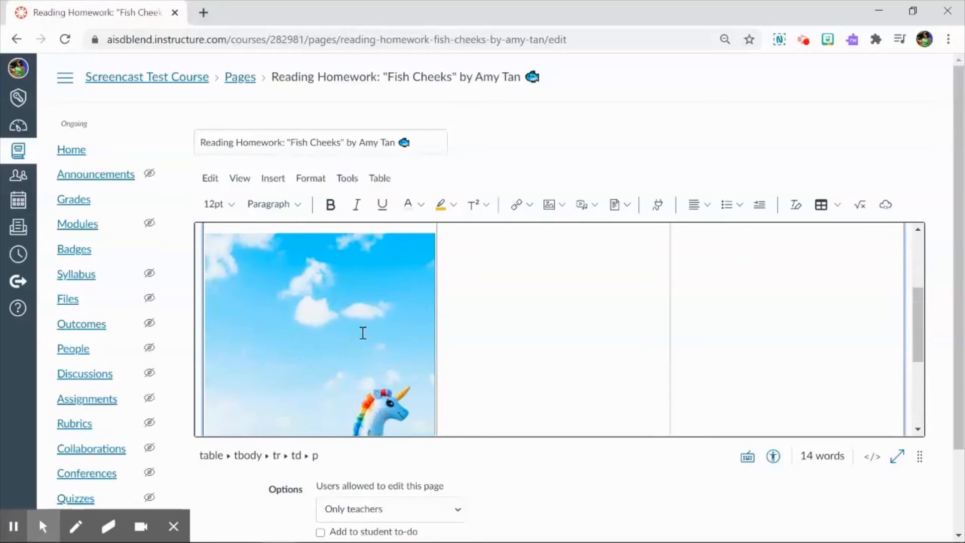
{"action": "scroll", "coordinate": [286, 278], "scroll_direction": "up", "scroll_amount": 3}
Complete the first cell's label as "Add image from Unsplash" and enter "Add image from computer" in the middle cell.
{"action": "left_click", "coordinate": [285, 281]}
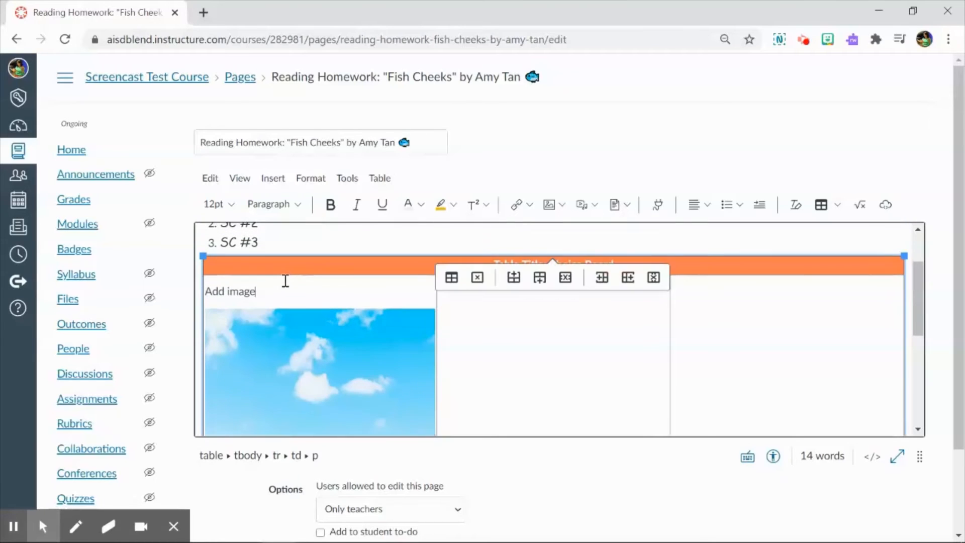
{"action": "type", "text": "from Unsplash"}
{"action": "scroll", "coordinate": [518, 313], "scroll_direction": "down", "scroll_amount": 1}
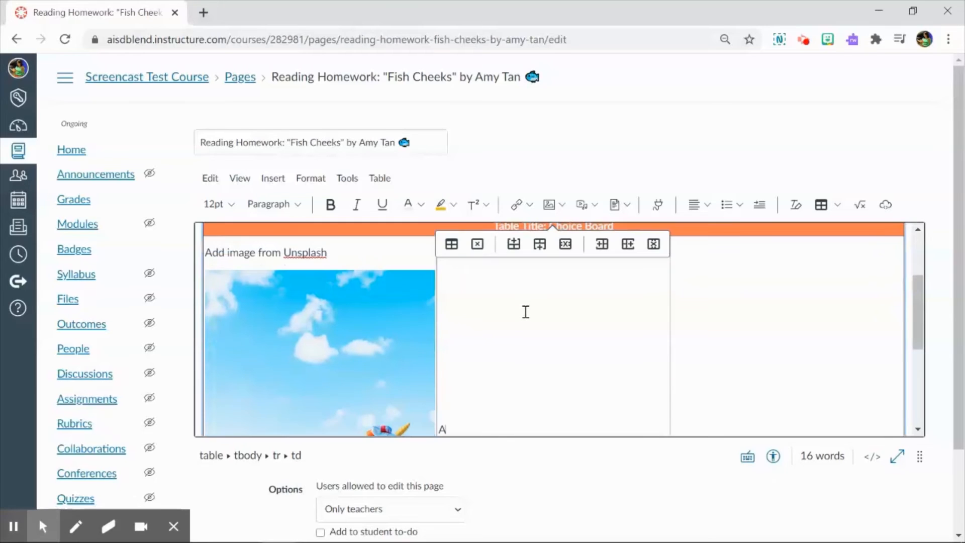
{"action": "left_click", "coordinate": [526, 312]}
{"action": "type", "text": "Add image from"}
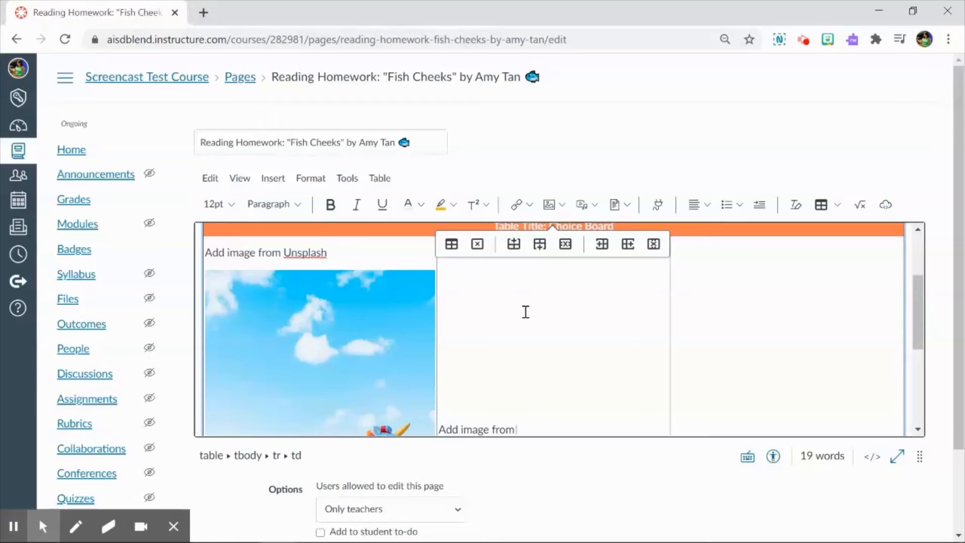
{"action": "type", "text": " computer"}
{"action": "scroll", "coordinate": [607, 371], "scroll_direction": "down", "scroll_amount": 2}
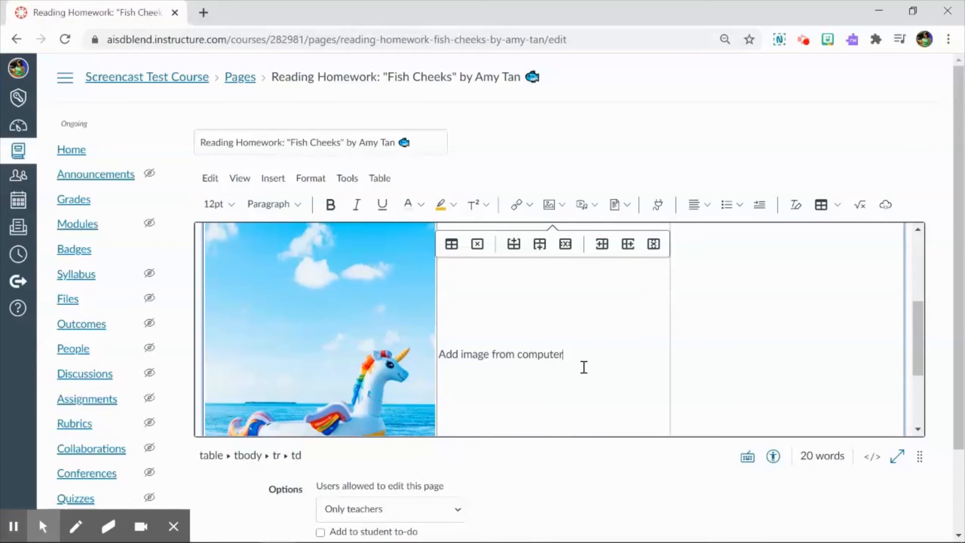
{"action": "scroll", "coordinate": [553, 352], "scroll_direction": "up", "scroll_amount": 2}
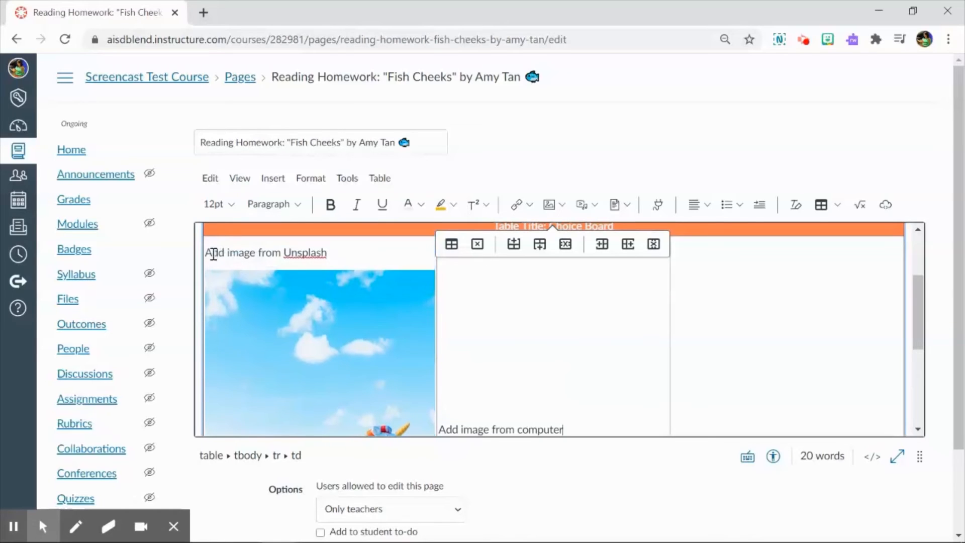
Set the vertical alignment of the three cells below the title row to Top.
{"action": "left_click_drag", "start_coordinate": [208, 255], "coordinate": [753, 300]}
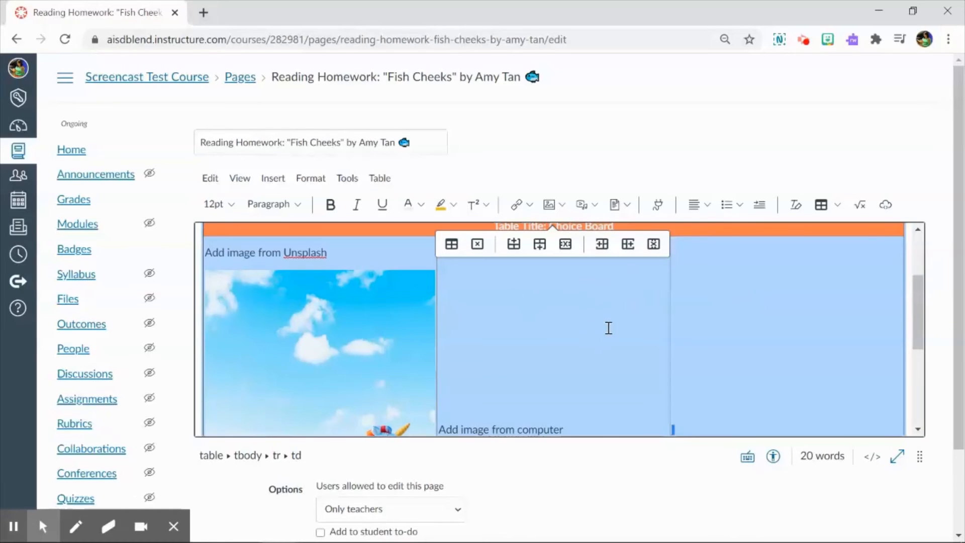
{"action": "left_click", "coordinate": [829, 204]}
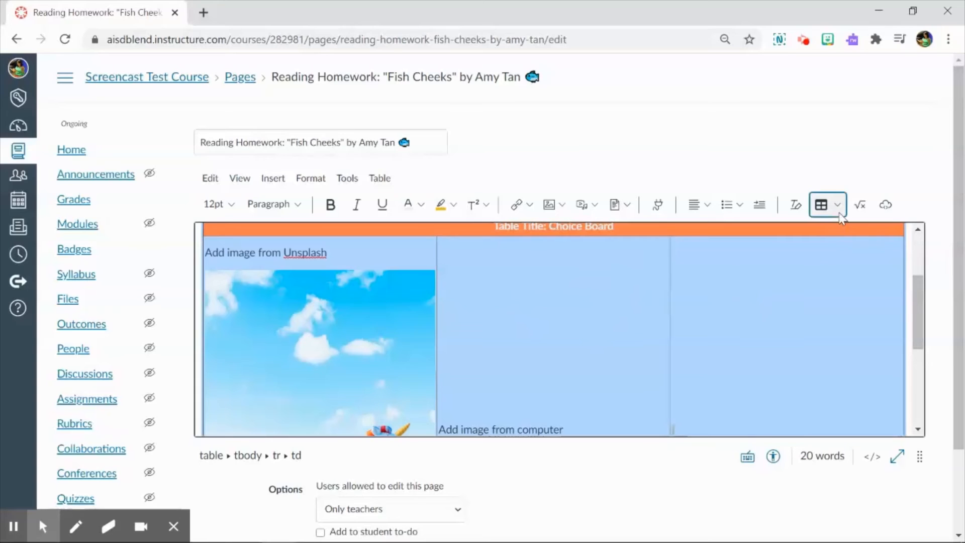
{"action": "mouse_move", "coordinate": [856, 259]}
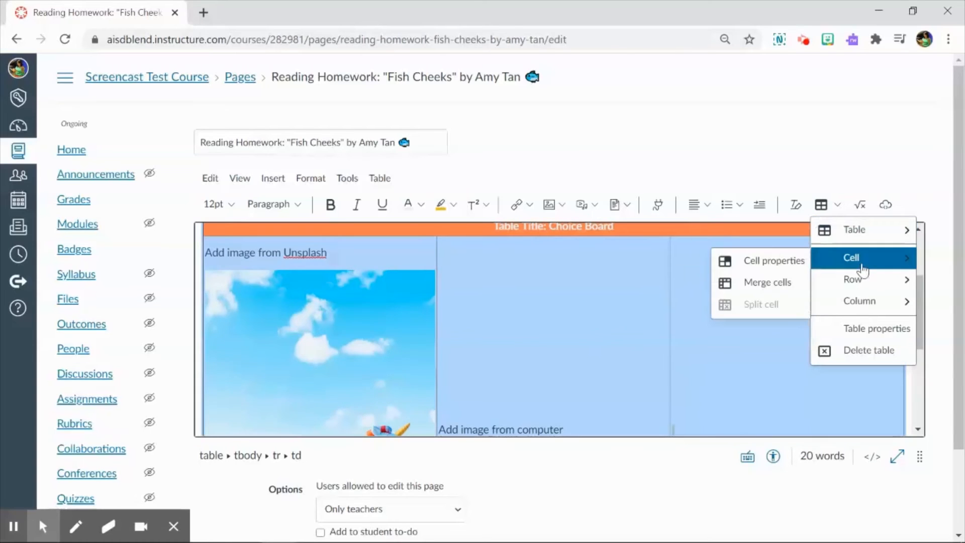
{"action": "left_click", "coordinate": [807, 266]}
{"action": "scroll", "coordinate": [490, 386], "scroll_direction": "down", "scroll_amount": 1}
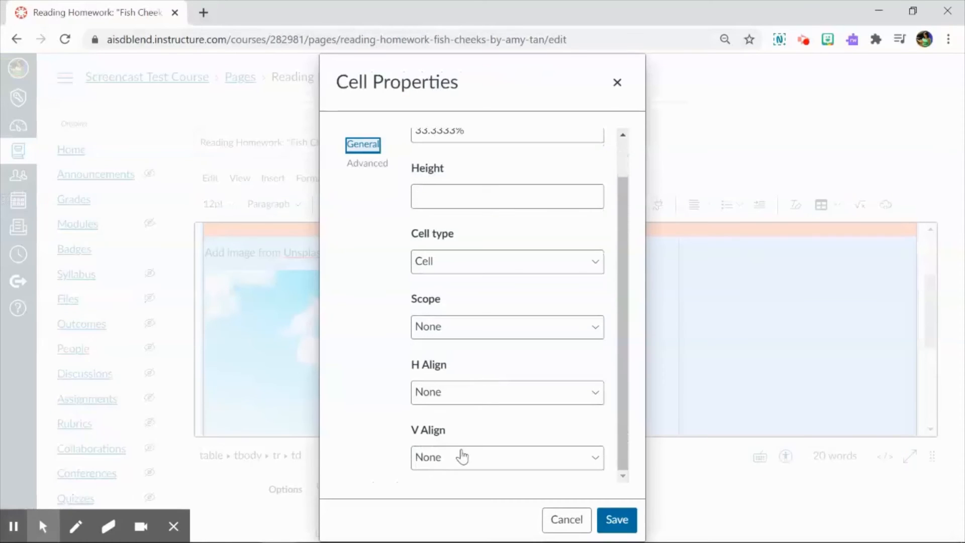
{"action": "left_click", "coordinate": [457, 460]}
{"action": "left_click", "coordinate": [472, 385]}
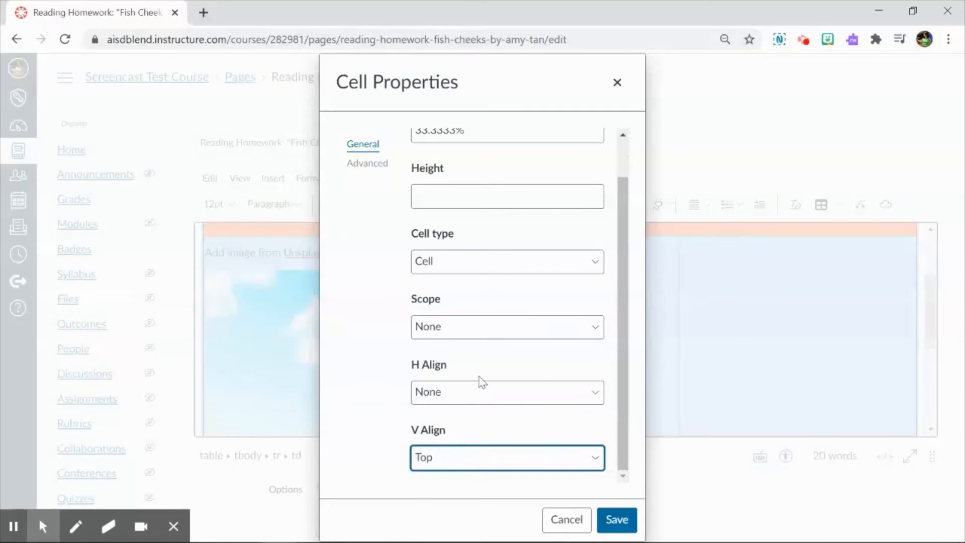
{"action": "left_click", "coordinate": [616, 519]}
{"action": "left_click", "coordinate": [515, 300]}
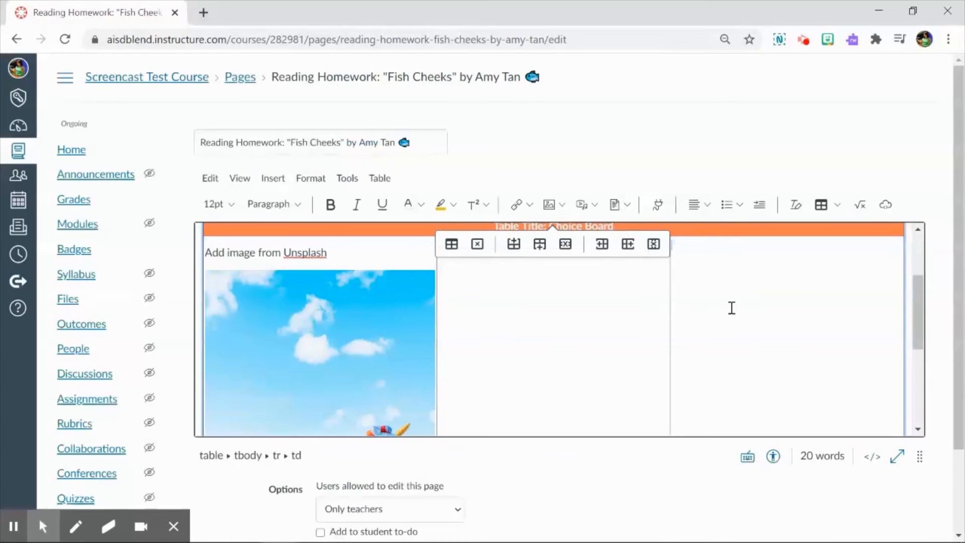
{"action": "key", "text": "ctrl+v"}
{"action": "key", "text": "BackSpace"}
{"action": "scroll", "coordinate": [522, 300], "scroll_direction": "down", "scroll_amount": 3}
{"action": "scroll", "coordinate": [523, 299], "scroll_direction": "up", "scroll_amount": 3}
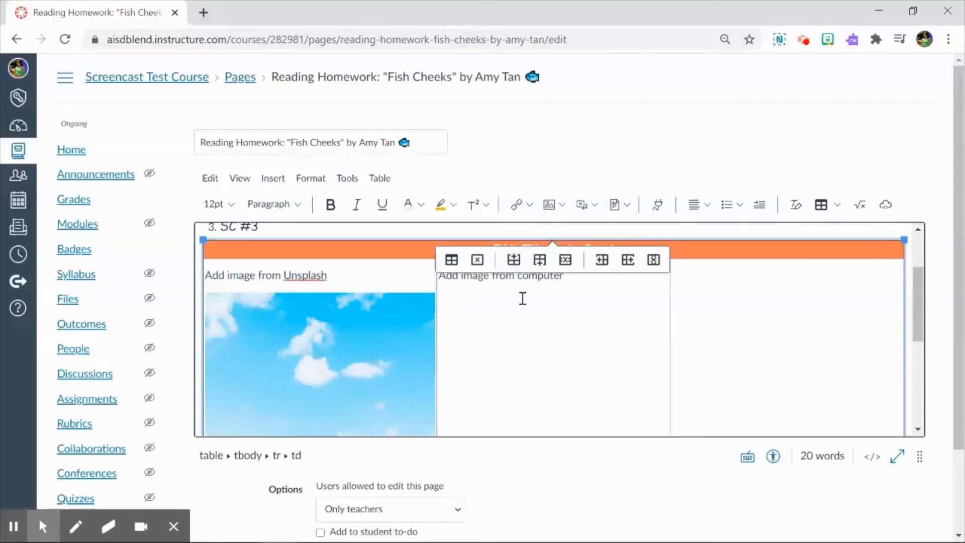
{"action": "scroll", "coordinate": [522, 298], "scroll_direction": "up", "scroll_amount": 2}
Choose the GameBanner GIF from the computer's Downloads folder as the image for the middle cell.
{"action": "left_click", "coordinate": [587, 366]}
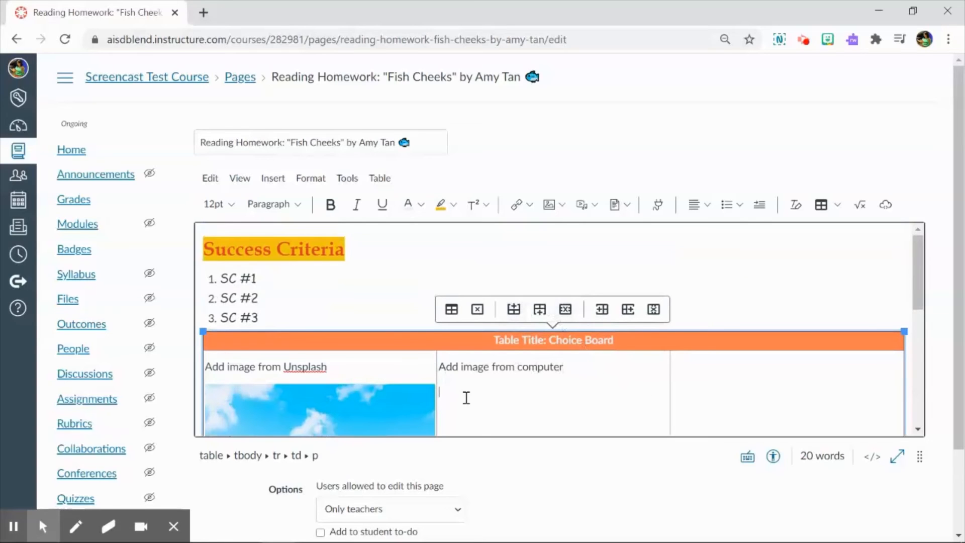
{"action": "left_click", "coordinate": [550, 210]}
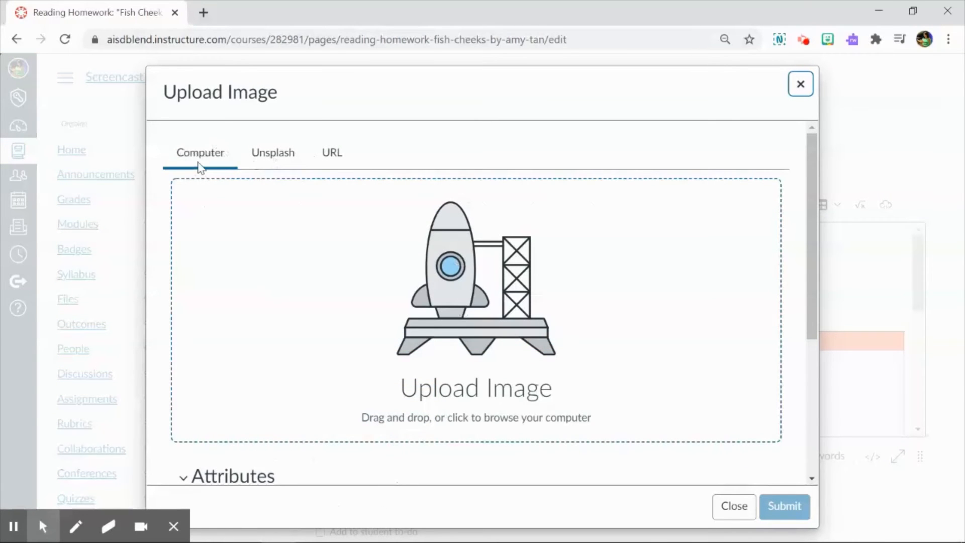
{"action": "left_click", "coordinate": [512, 304]}
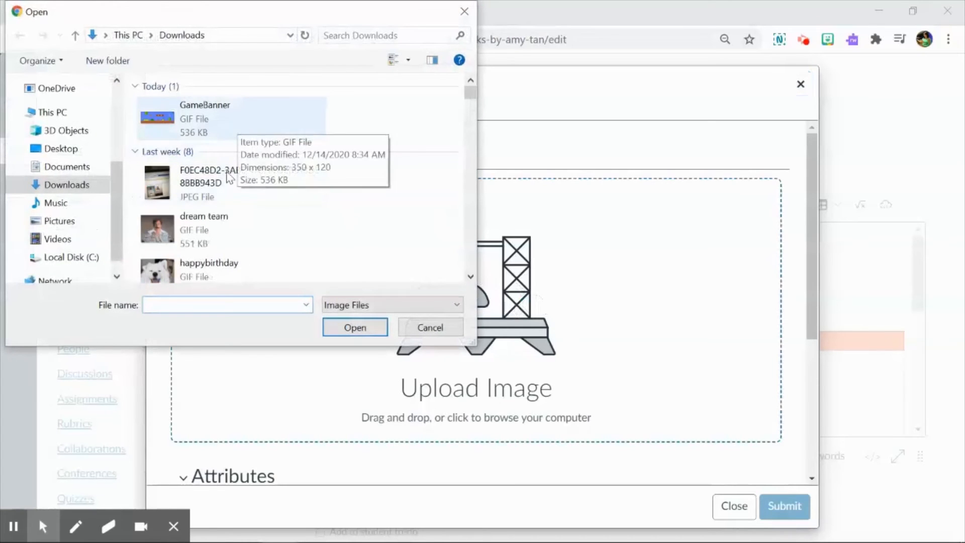
{"action": "double_click", "coordinate": [240, 126]}
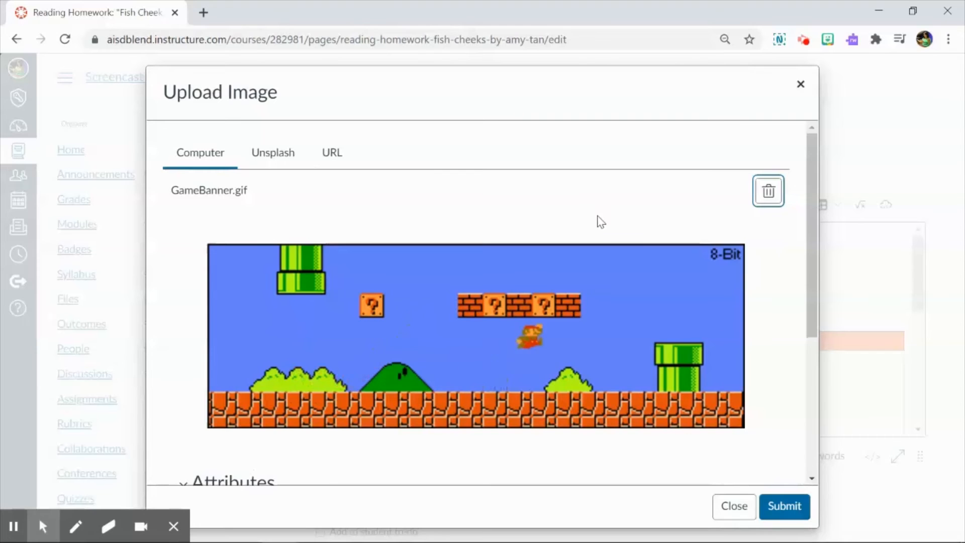
Enter "Running 8-bit clips of video games from the 90s" as the GIF's alt text, keeping the Embed Image option.
{"action": "scroll", "coordinate": [538, 222], "scroll_direction": "down", "scroll_amount": 3}
{"action": "left_click", "coordinate": [319, 384]}
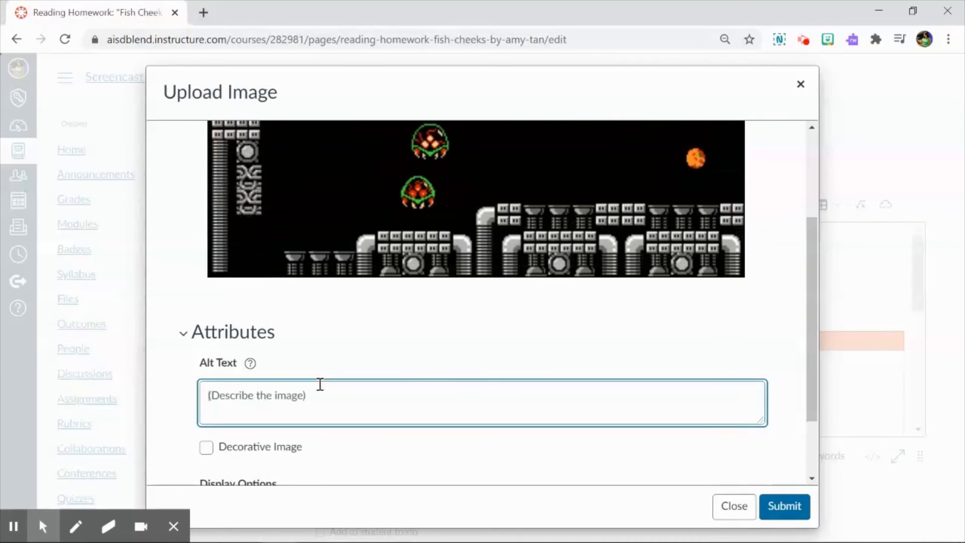
{"action": "type", "text": "8-bit "}
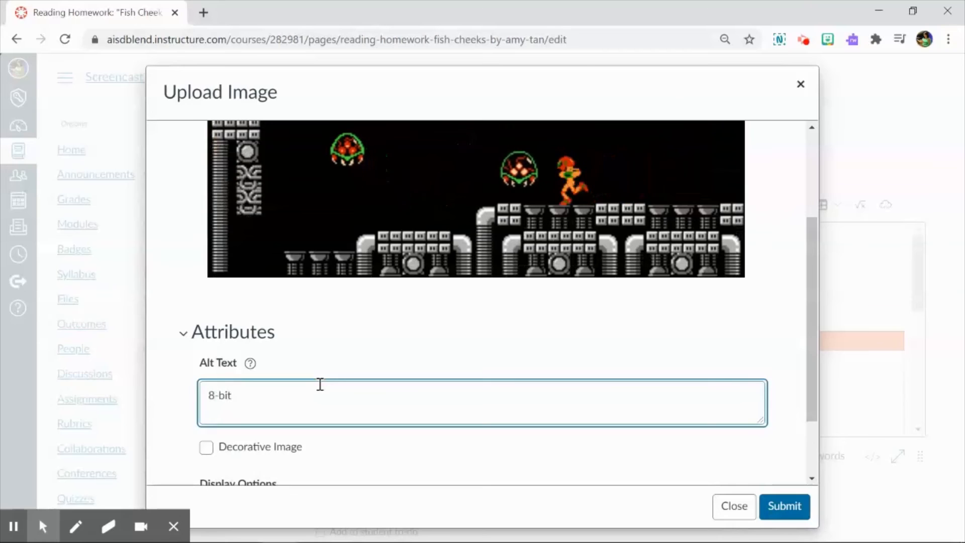
{"action": "type", "text": "GIF"}
{"action": "key", "text": "BackSpace"}
{"action": "key", "text": "BackSpace"}
{"action": "key", "text": "BackSpace"}
{"action": "type", "text": "video"}
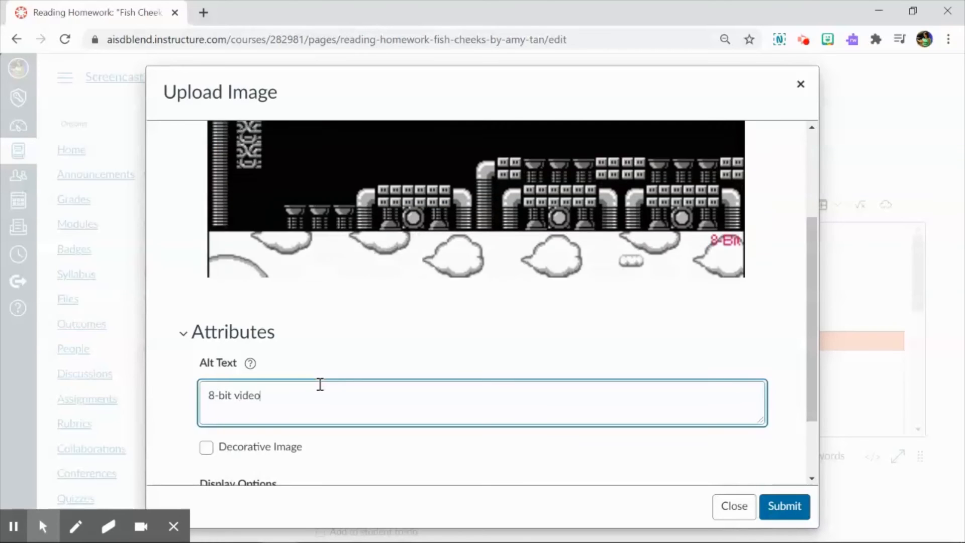
{"action": "type", "text": " games from the 90s"}
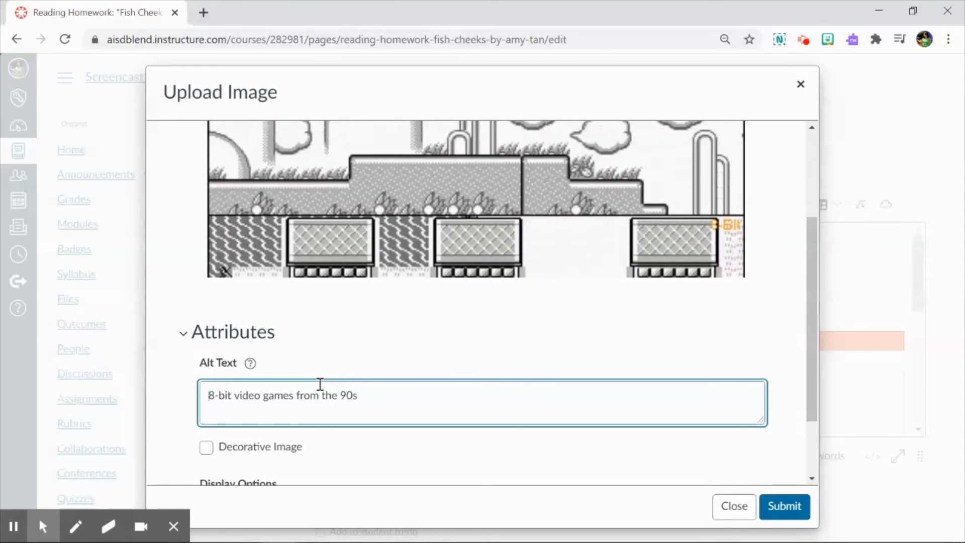
{"action": "key", "text": "Home"}
{"action": "type", "text": "Running"}
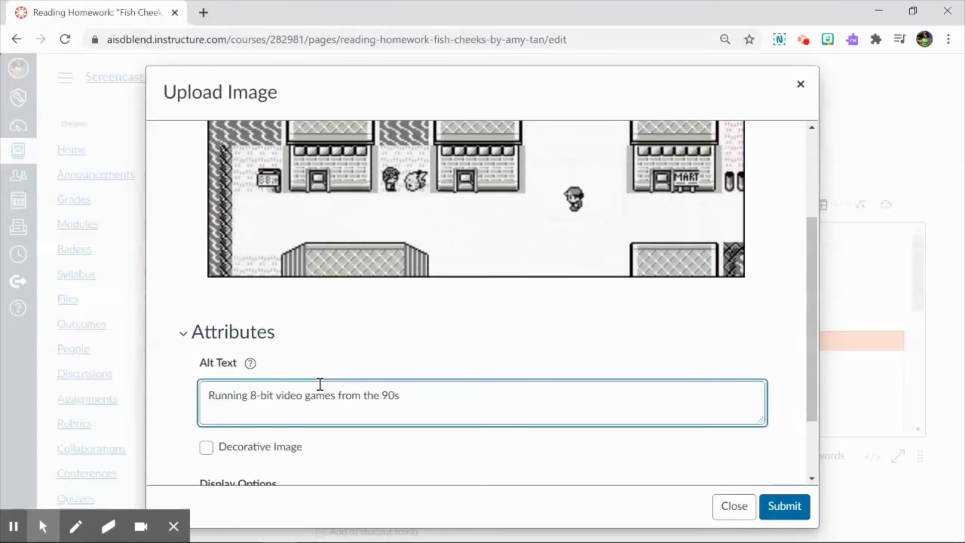
{"action": "left_click", "coordinate": [278, 399]}
{"action": "type", "text": "clips of"}
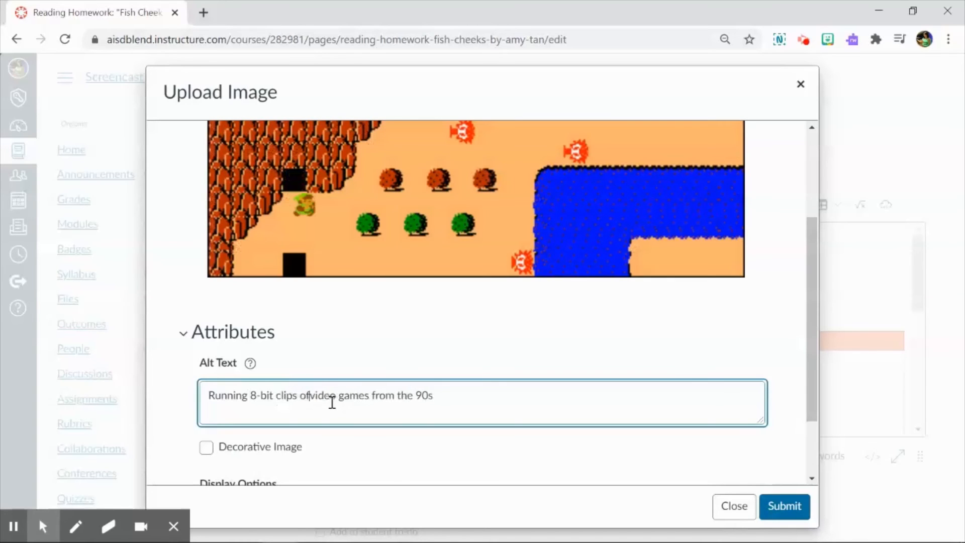
{"action": "scroll", "coordinate": [370, 241], "scroll_direction": "down", "scroll_amount": 2}
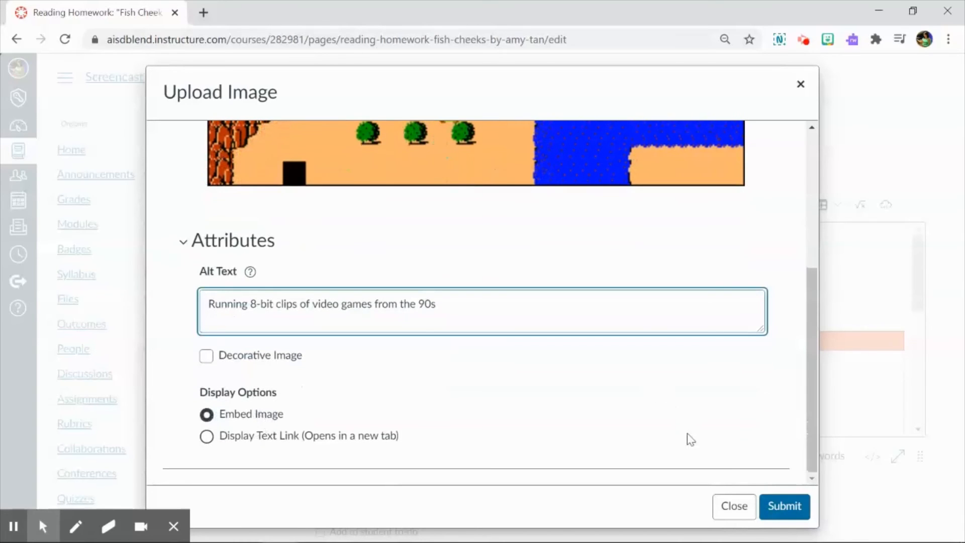
Embed the GIF below the middle cell's label and enter "Add image from URL" in the third cell.
{"action": "left_click", "coordinate": [773, 507]}
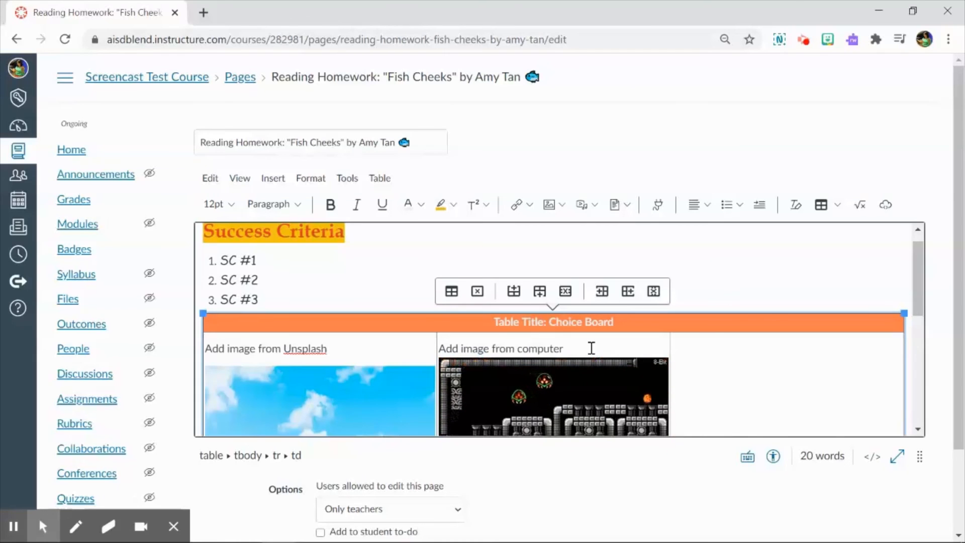
{"action": "left_click", "coordinate": [614, 346]}
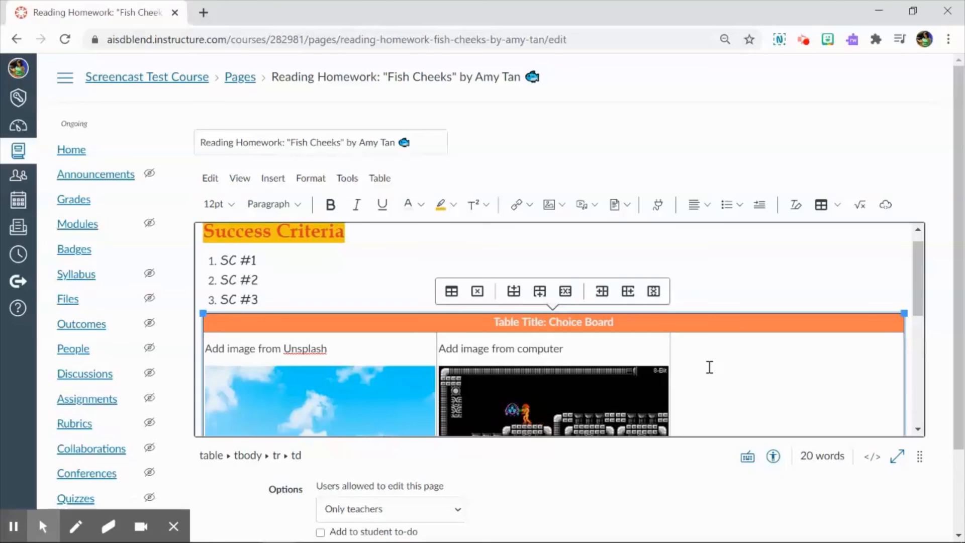
{"action": "type", "text": "dd imag"}
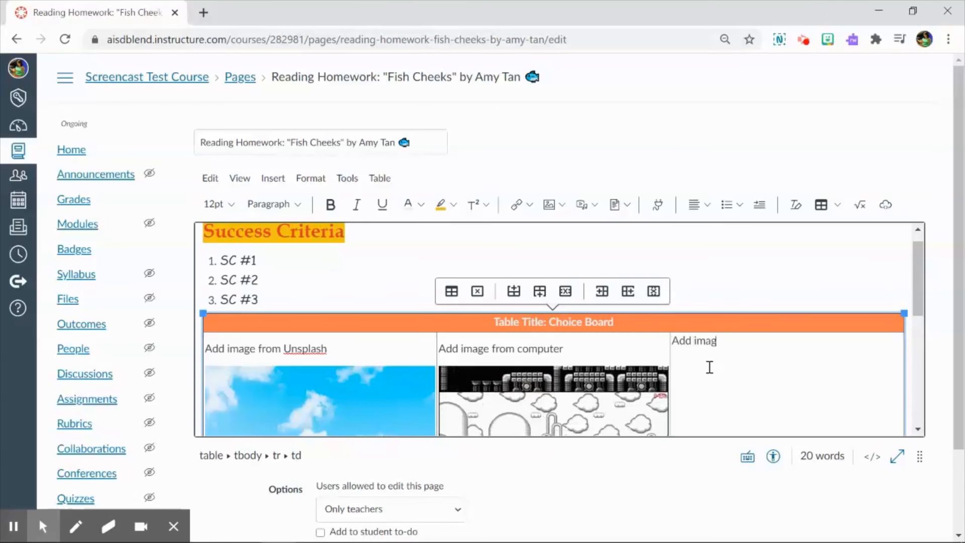
{"action": "type", "text": "e from URL"}
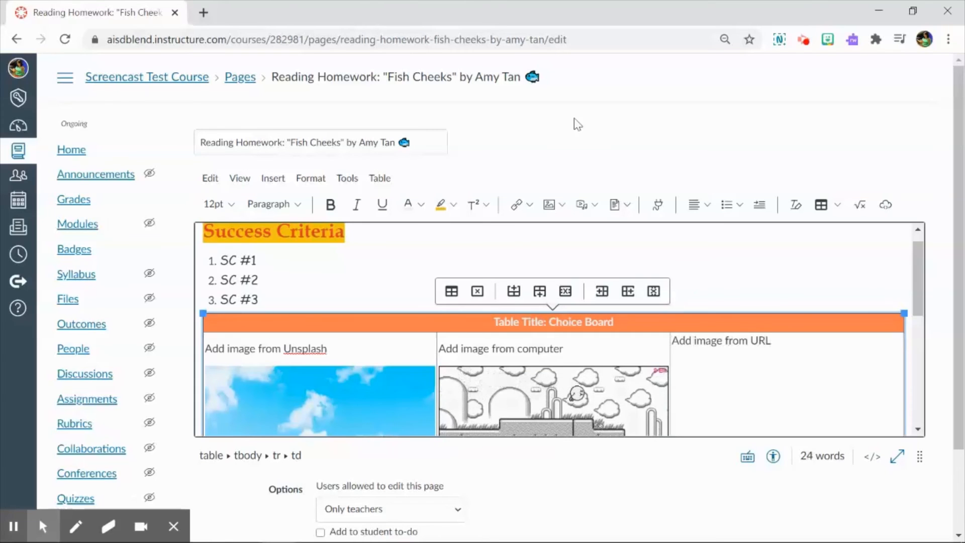
Search Google Images for "imagination gif" in a new browser tab.
{"action": "left_click", "coordinate": [204, 12]}
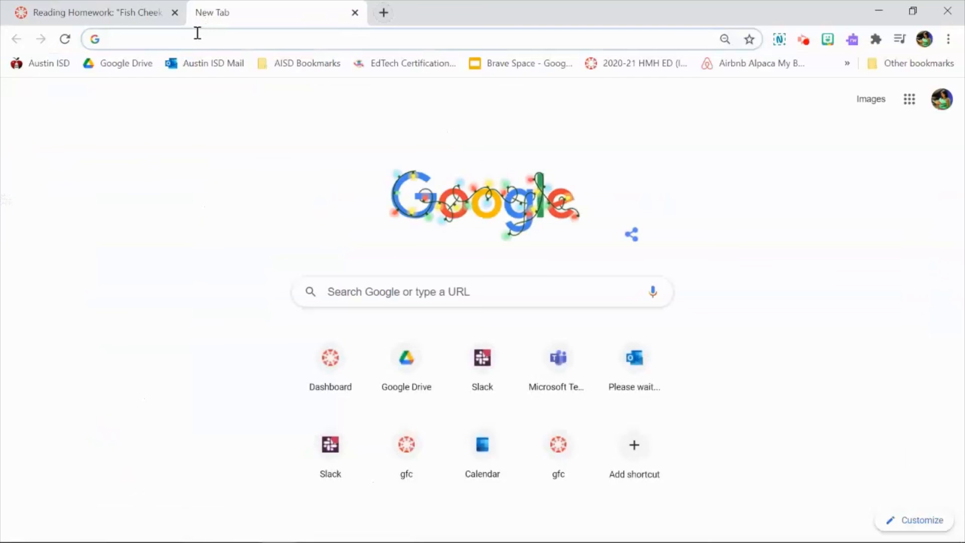
{"action": "type", "text": "imag"}
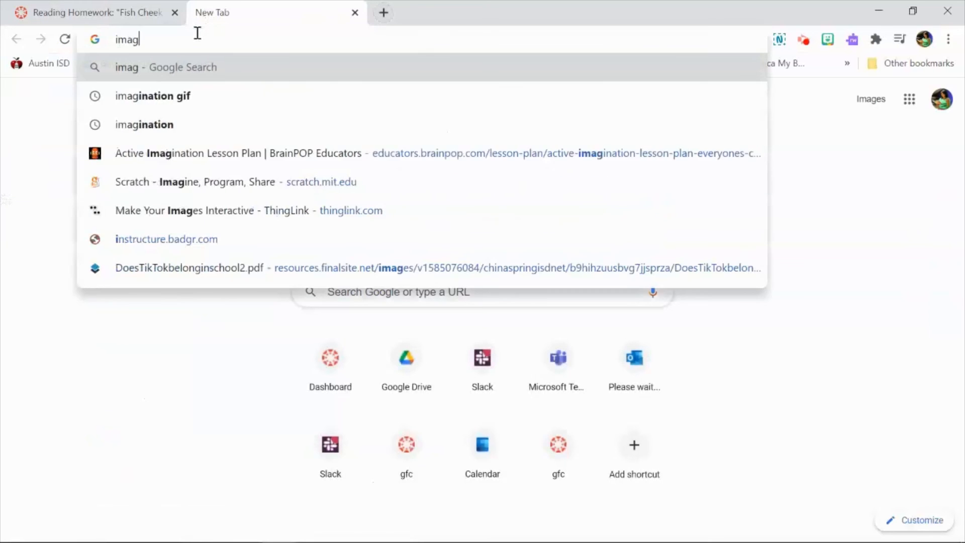
{"action": "type", "text": "ination gif"}
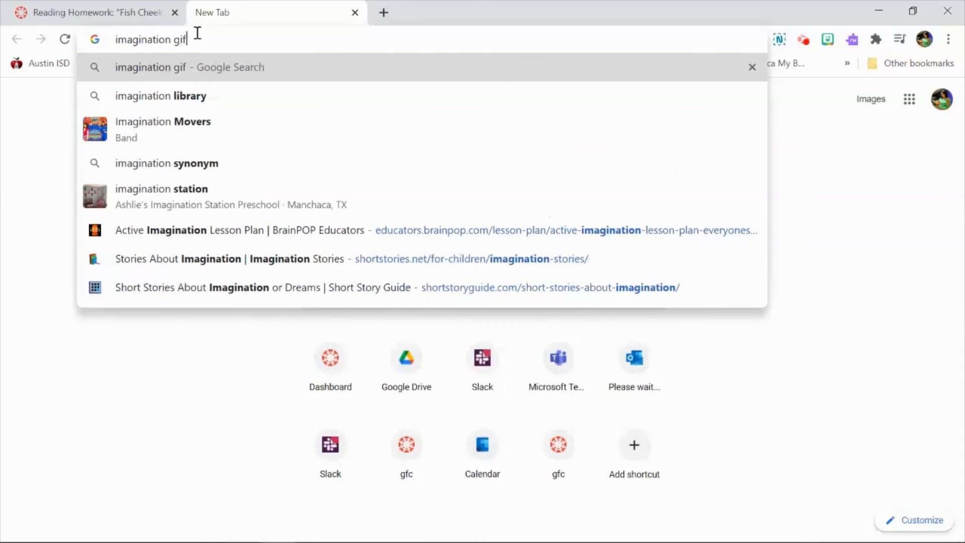
{"action": "key", "text": "Return"}
{"action": "left_click", "coordinate": [214, 130]}
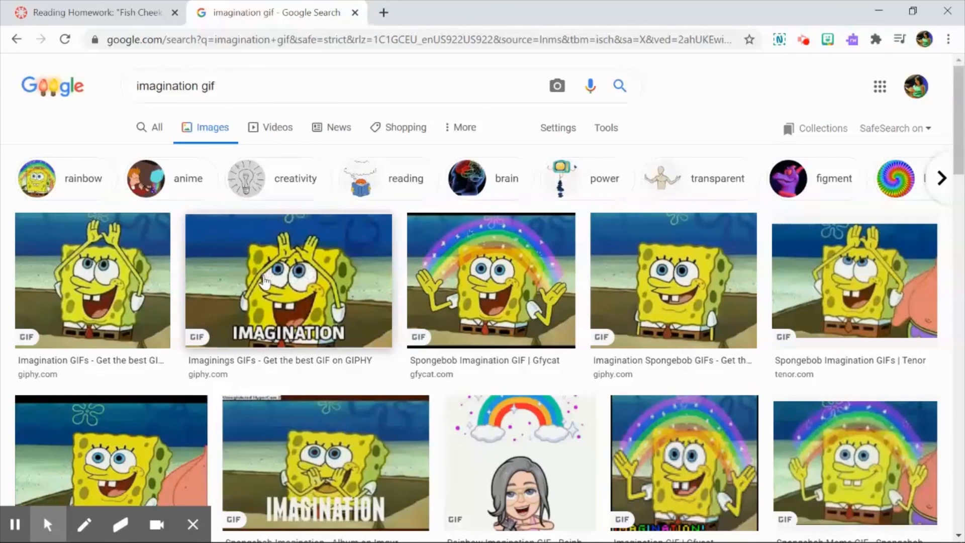
Copy the image address of the GIPHY SpongeBob "IMAGINATION" GIF from the image results.
{"action": "left_click", "coordinate": [322, 292]}
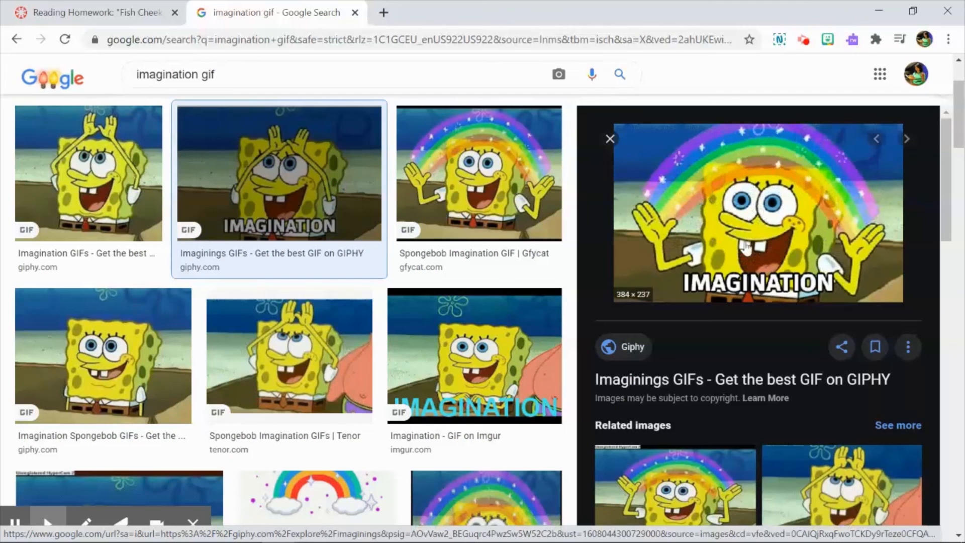
{"action": "right_click", "coordinate": [772, 217]}
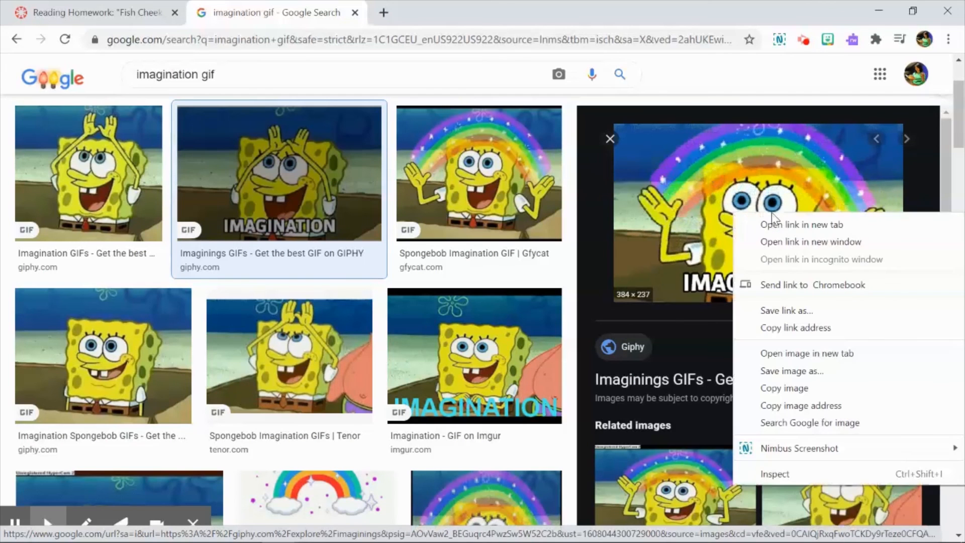
{"action": "left_click", "coordinate": [851, 406]}
Back on the Canvas page, start a new line below "Add image from URL" and supply the copied address as the new image's file URL.
{"action": "left_click", "coordinate": [135, 6]}
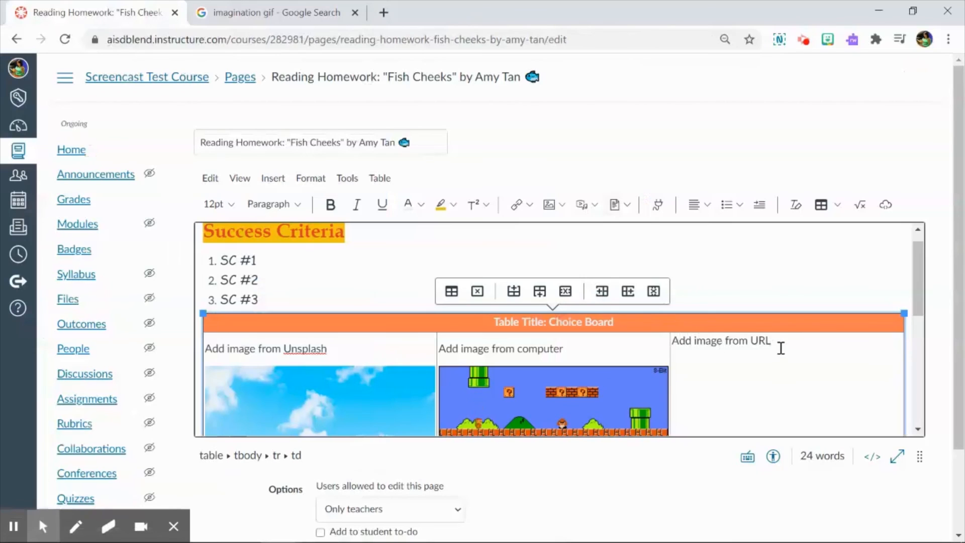
{"action": "key", "text": "Return"}
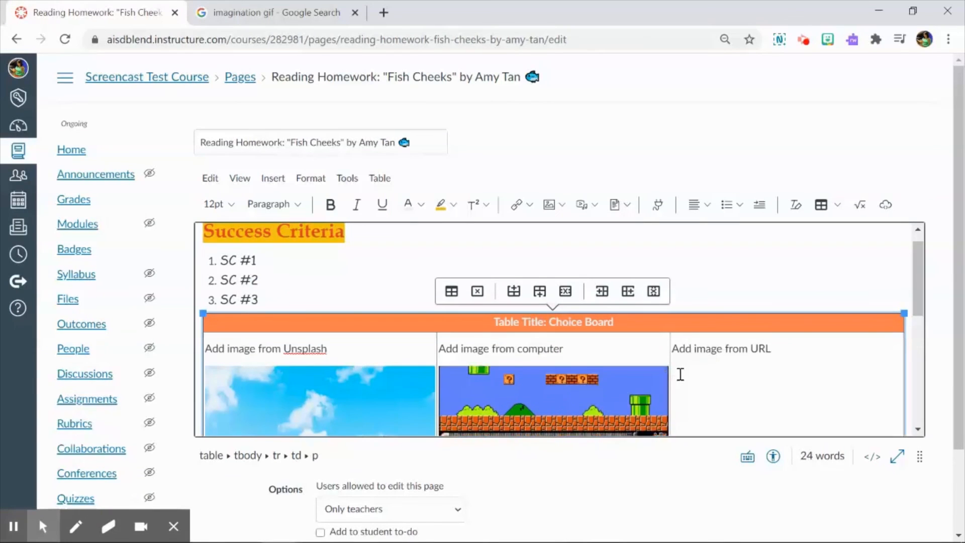
{"action": "left_click", "coordinate": [554, 211]}
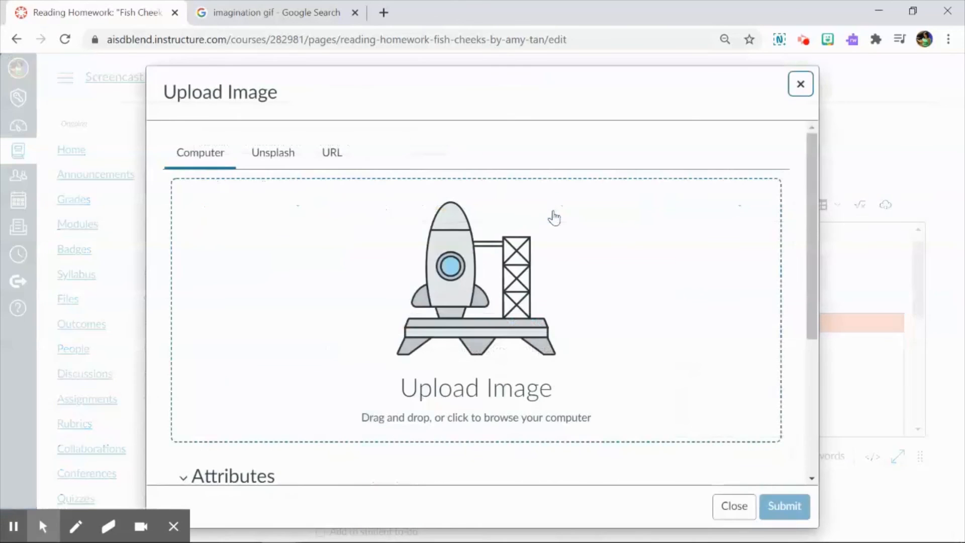
{"action": "left_click", "coordinate": [333, 154]}
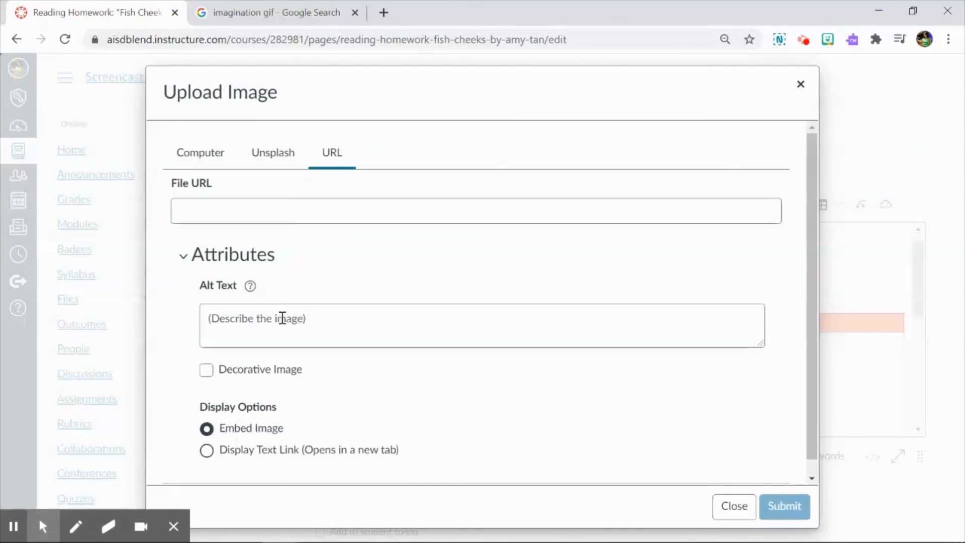
{"action": "right_click", "coordinate": [295, 207]}
{"action": "left_click", "coordinate": [349, 316]}
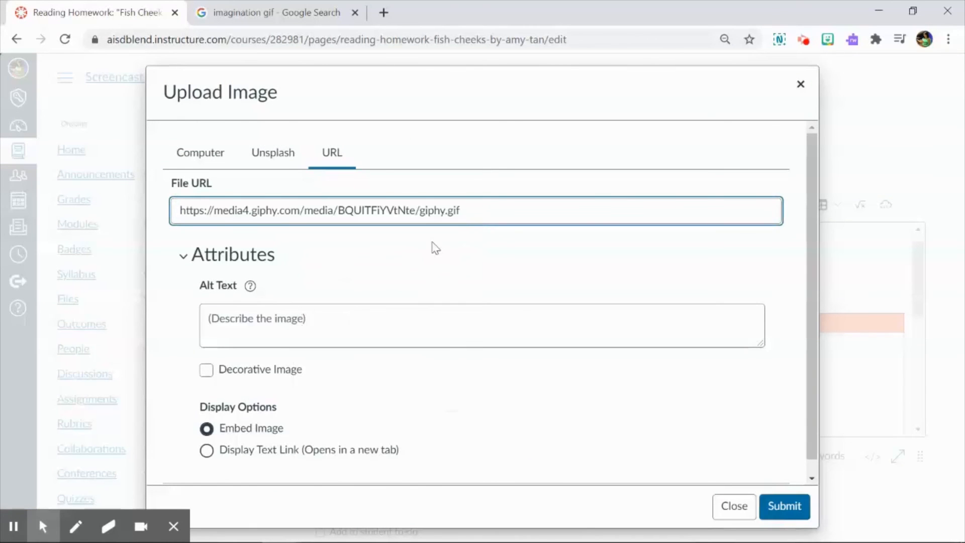
Enter "Spongebob saying, "IMAGINATION" with rainbows coming out of his hands" as the GIF's alt text.
{"action": "left_click", "coordinate": [416, 322]}
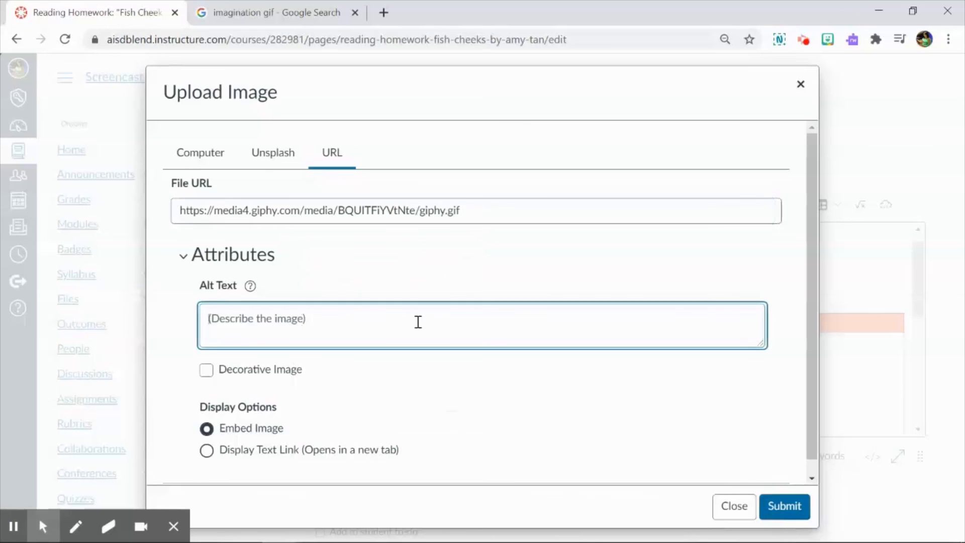
{"action": "type", "text": "Spongebob saying"}
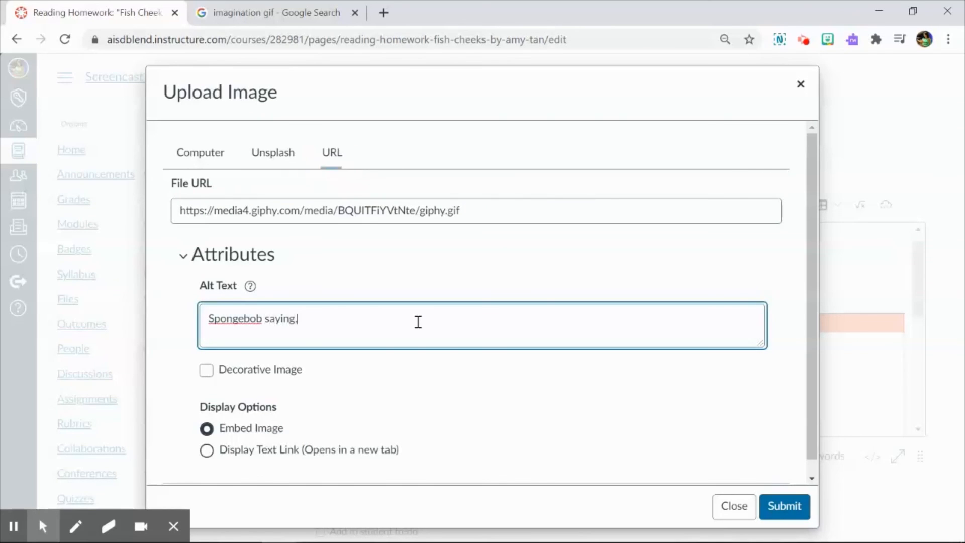
{"action": "type", "text": ", \"IMAGINATINO"}
{"action": "key", "text": "BackSpace"}
{"action": "key", "text": "BackSpace"}
{"action": "type", "text": "ON\" with rainbows c"}
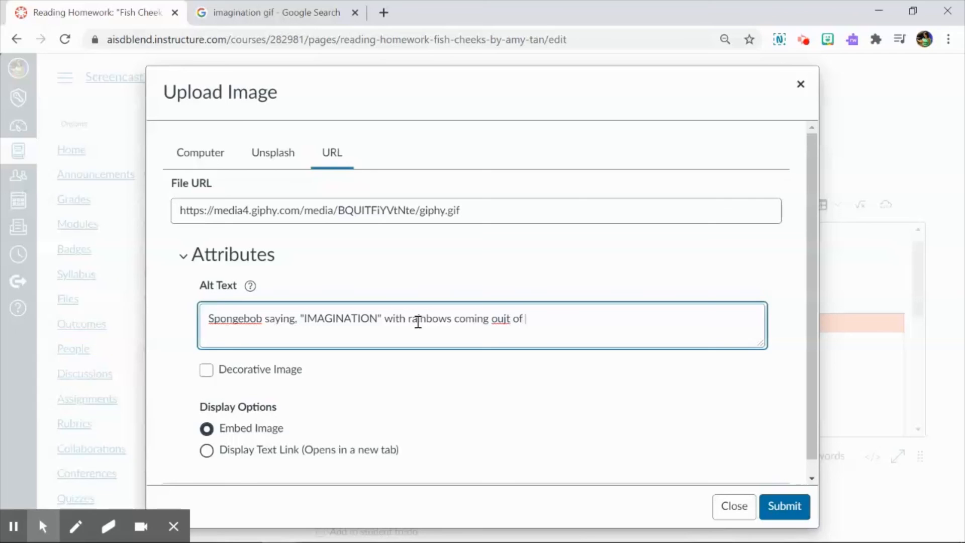
{"action": "type", "text": "oming out o"}
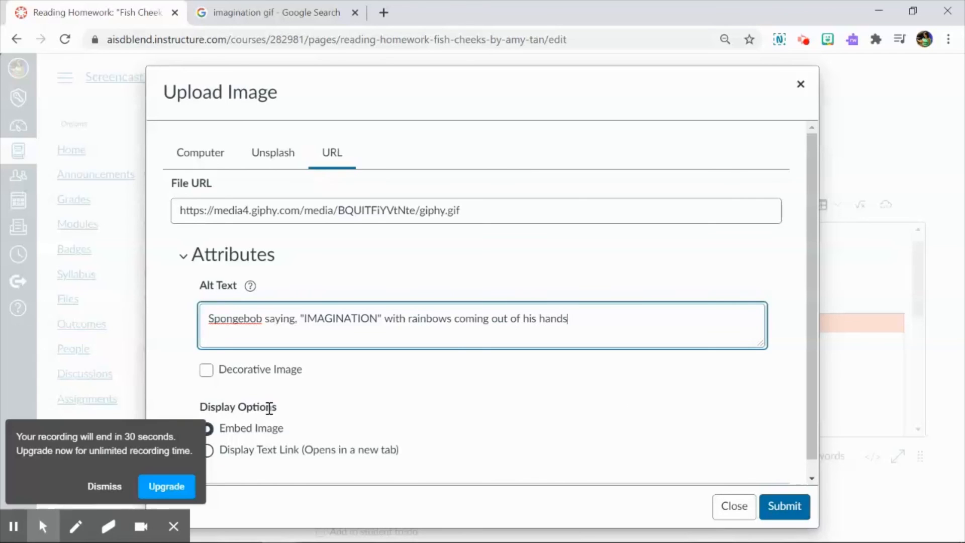
Dismiss the recording time notice and embed the GIF below the third cell's "Add image from URL" label.
{"action": "left_click", "coordinate": [105, 486]}
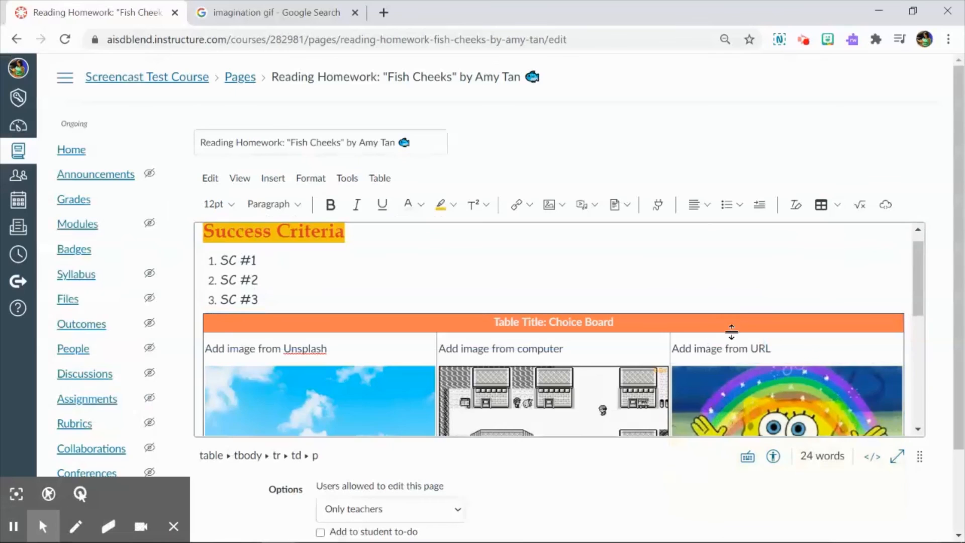
{"action": "scroll", "coordinate": [738, 319], "scroll_direction": "down", "scroll_amount": 5}
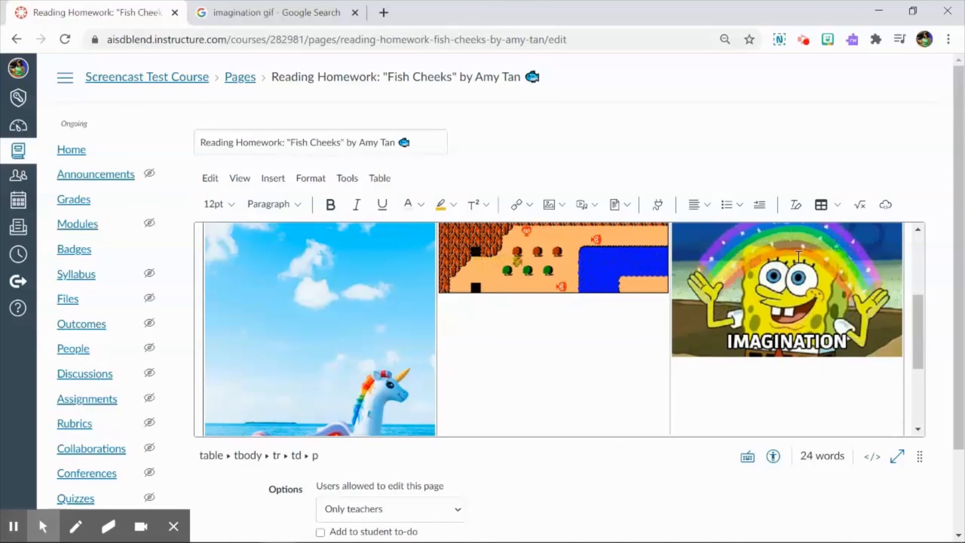
{"action": "scroll", "coordinate": [797, 256], "scroll_direction": "up", "scroll_amount": 3}
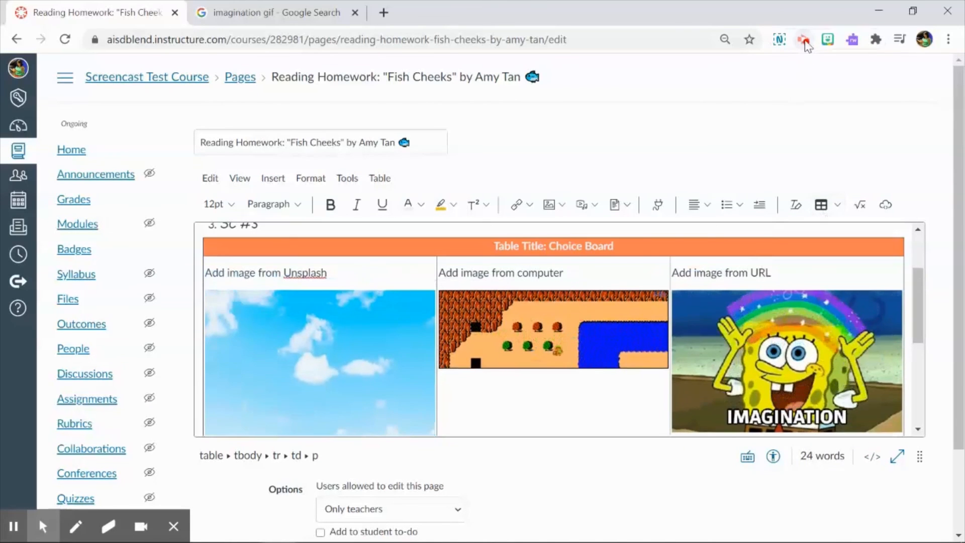